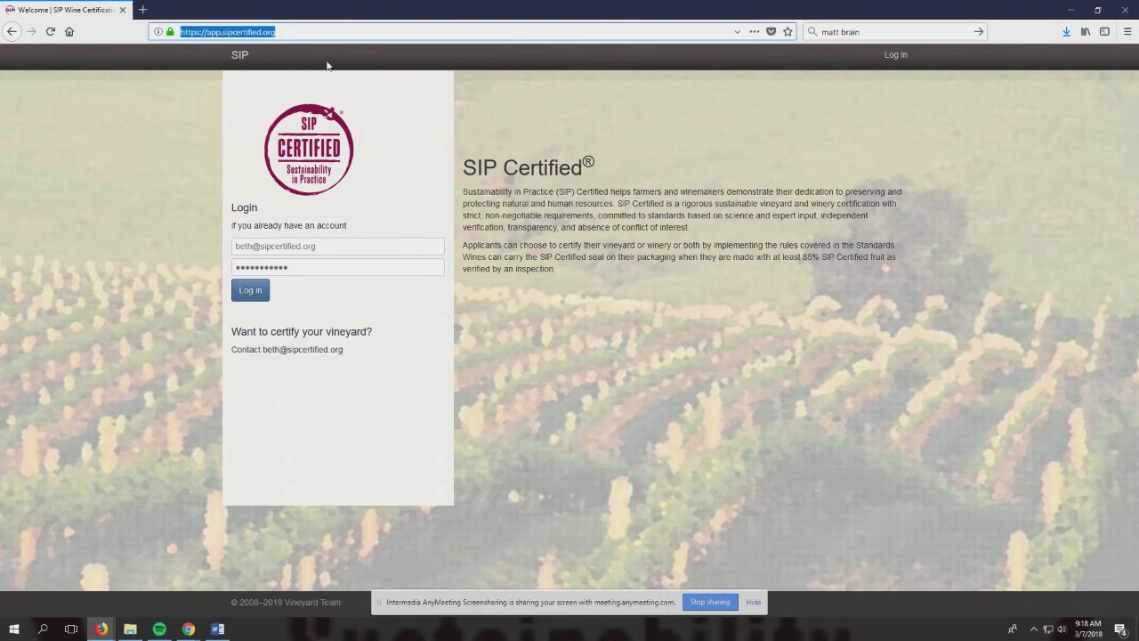
Step: Log in with the account e-mail and password already filled in, and decline saving the login in the browser
{"action": "left_click", "coordinate": [248, 247]}
{"action": "left_click", "coordinate": [261, 266]}
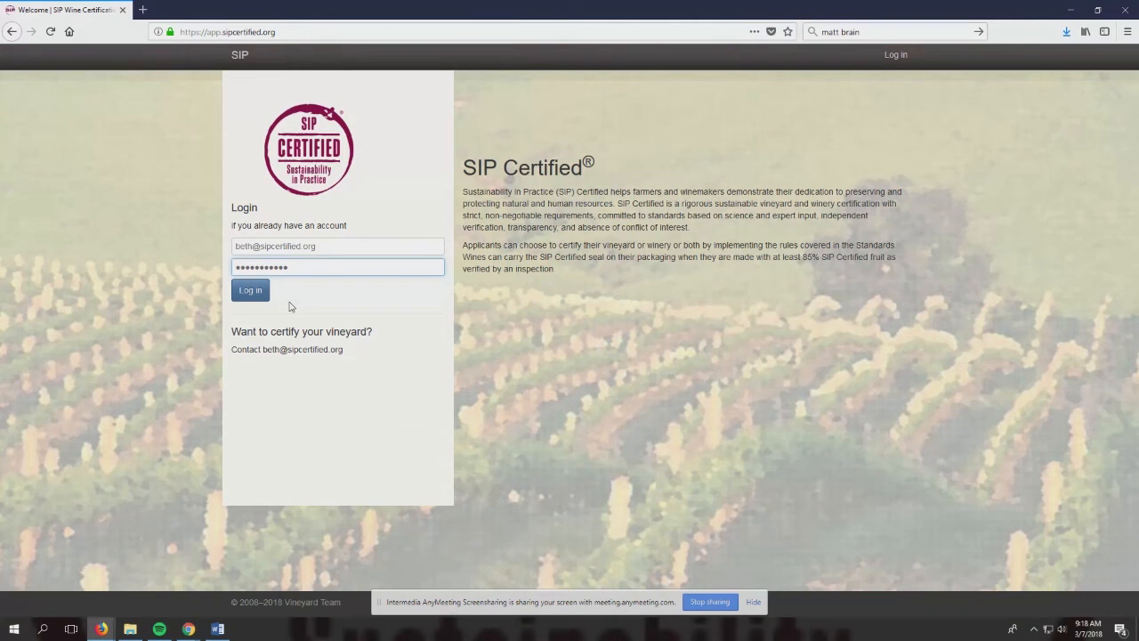
{"action": "left_click", "coordinate": [260, 295]}
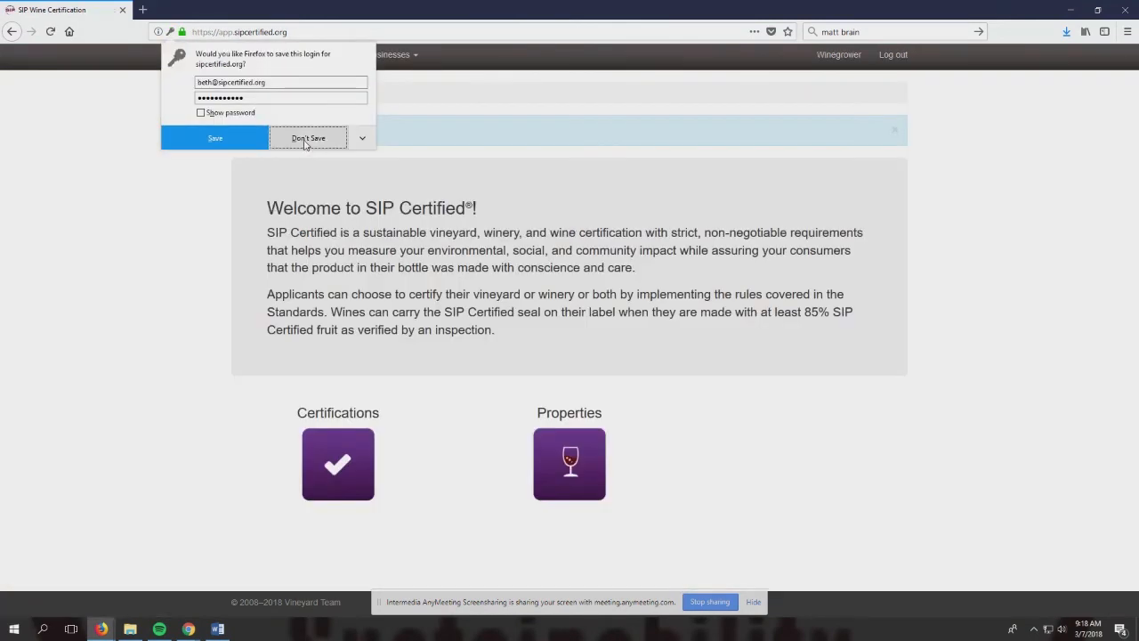
{"action": "left_click", "coordinate": [308, 140]}
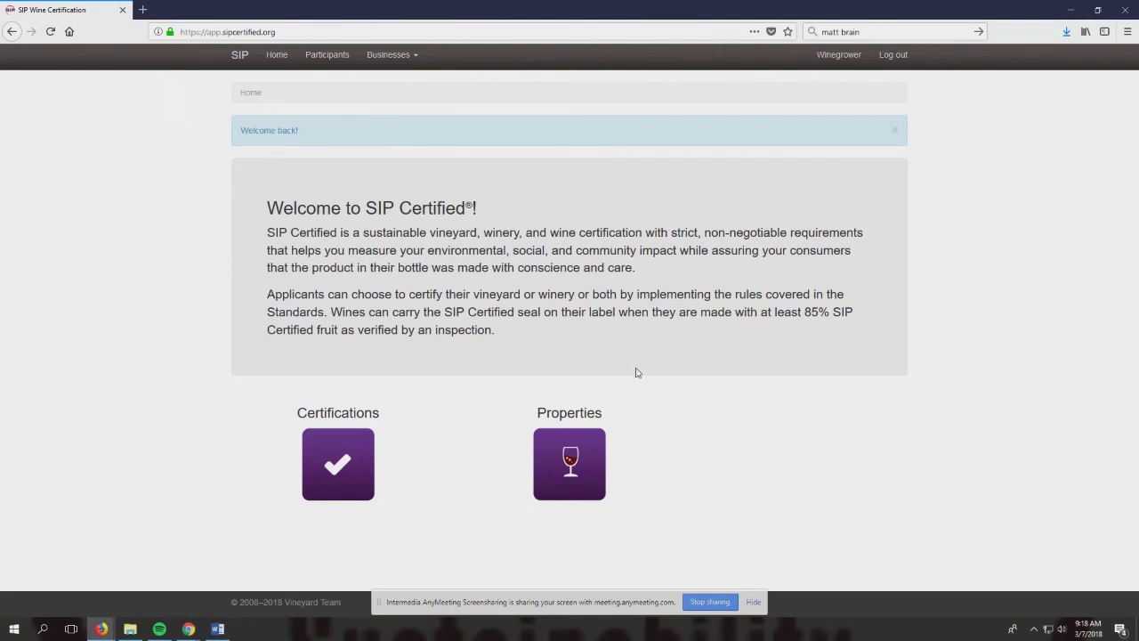
{"action": "double_click", "coordinate": [330, 412]}
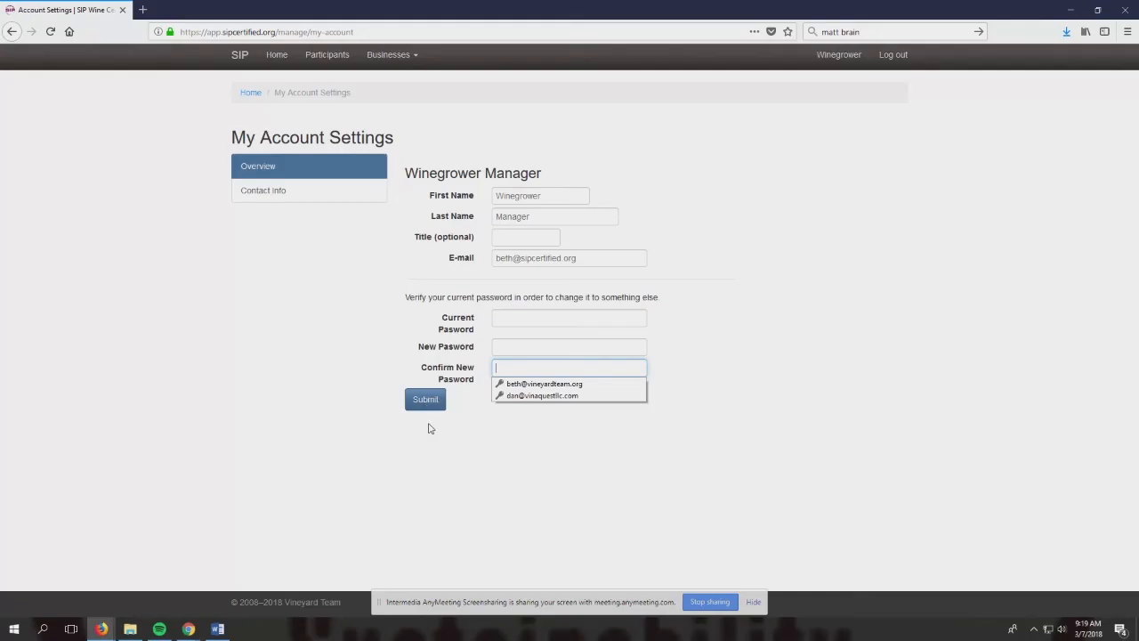
Step: Open the account's contact info, edit the Business Address entry and save it with its existing details
{"action": "left_click", "coordinate": [428, 432]}
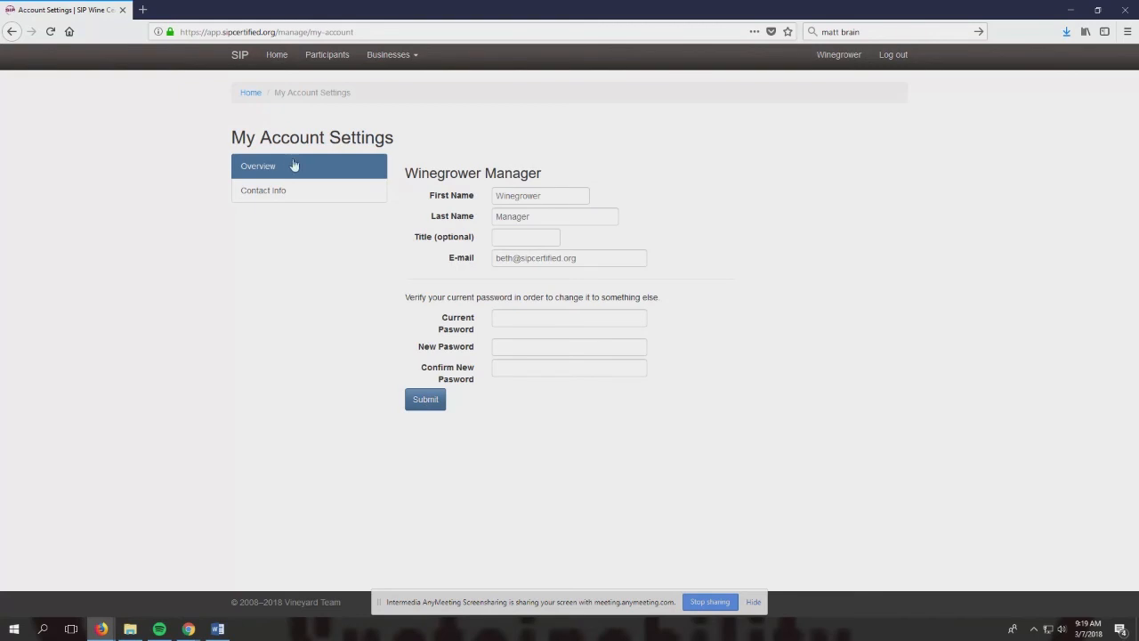
{"action": "left_click", "coordinate": [269, 194]}
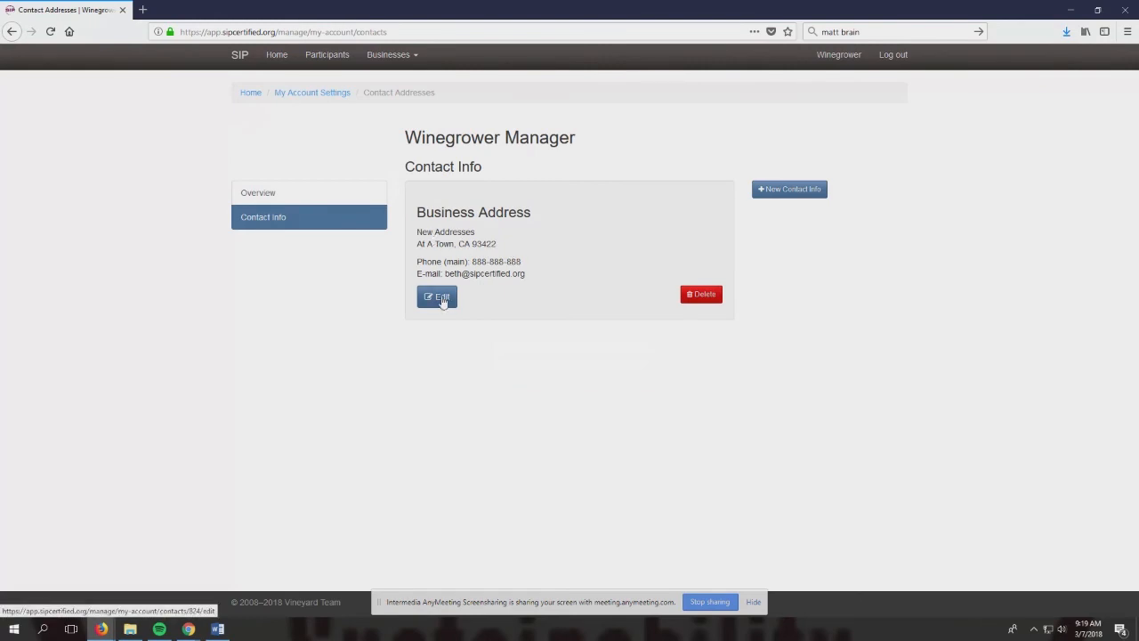
{"action": "left_click", "coordinate": [442, 301]}
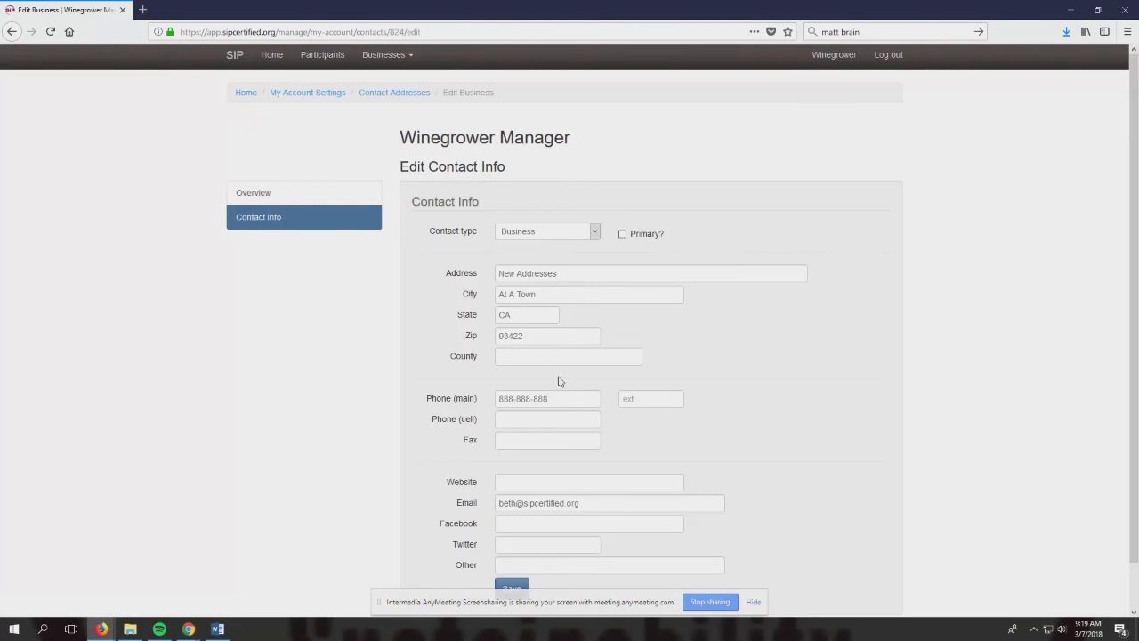
{"action": "scroll", "coordinate": [1071, 355], "scroll_direction": "down", "scroll_amount": 1}
{"action": "left_click", "coordinate": [511, 542]}
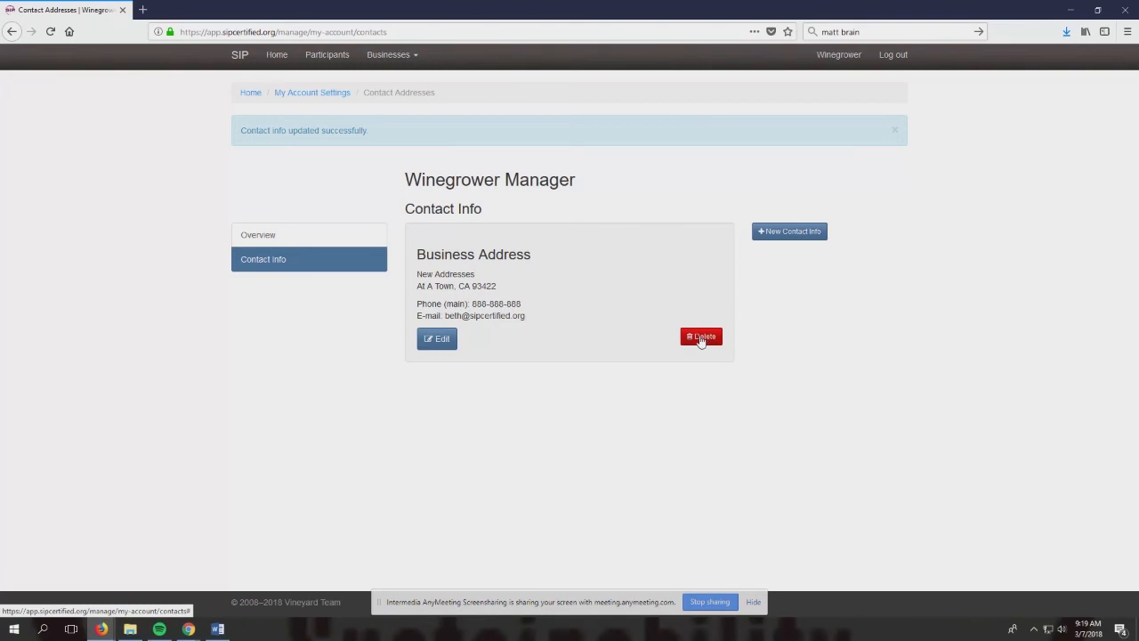
Step: Return to the home page, open Properties, and review the Vineyards, Wineries, Both Properties, Owners and Mgmt Co's lists
{"action": "left_click", "coordinate": [239, 62]}
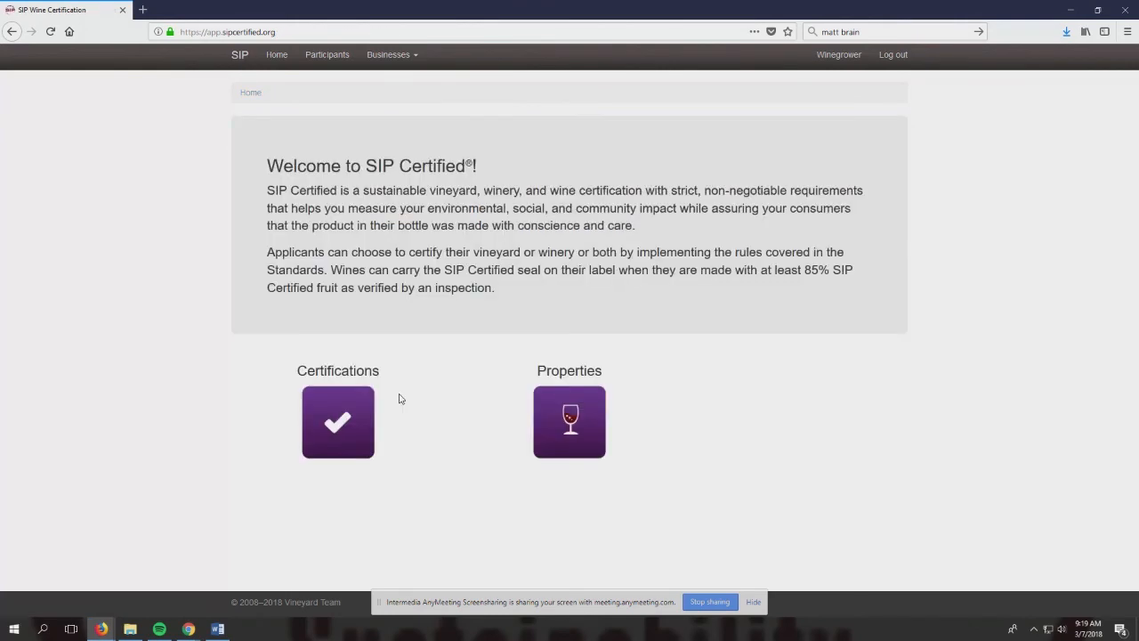
{"action": "left_click", "coordinate": [570, 430]}
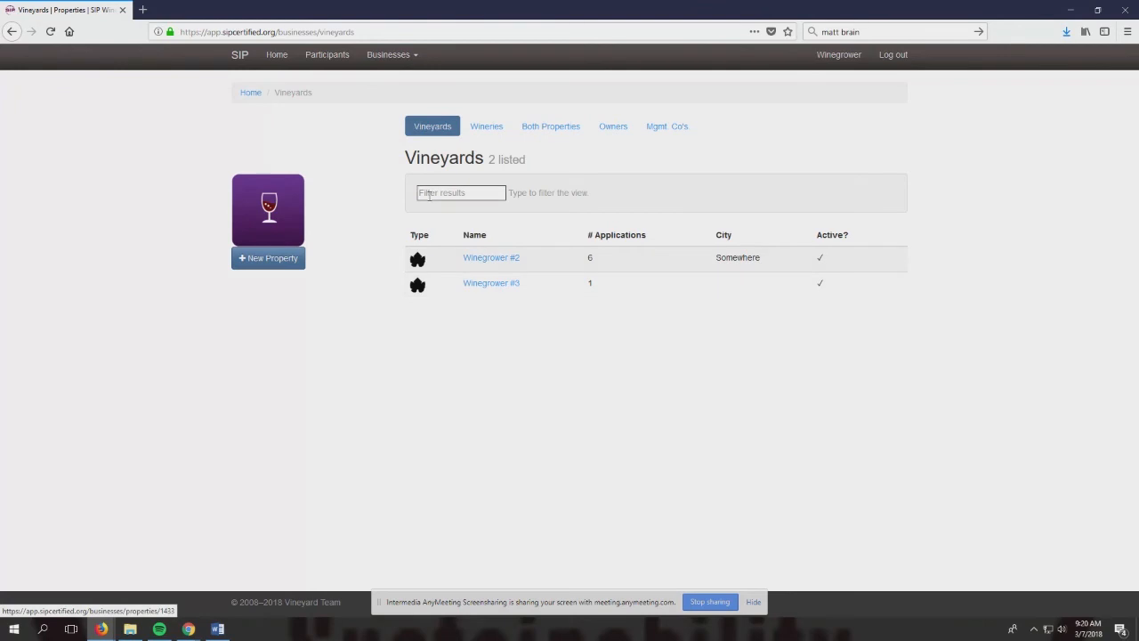
{"action": "left_click", "coordinate": [485, 129]}
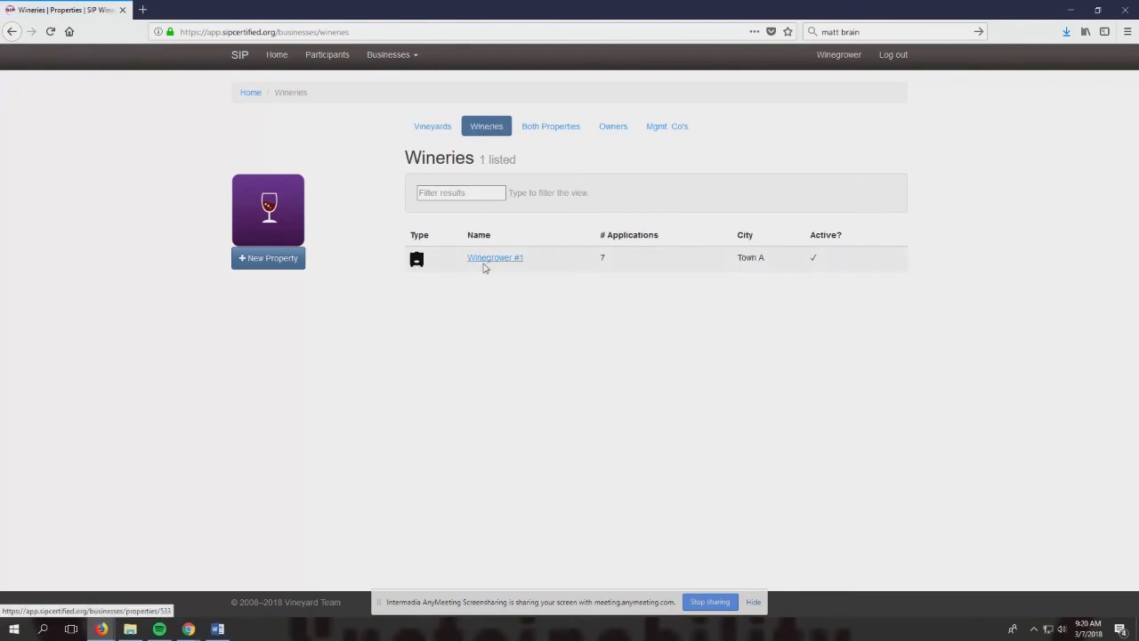
{"action": "left_click", "coordinate": [552, 132]}
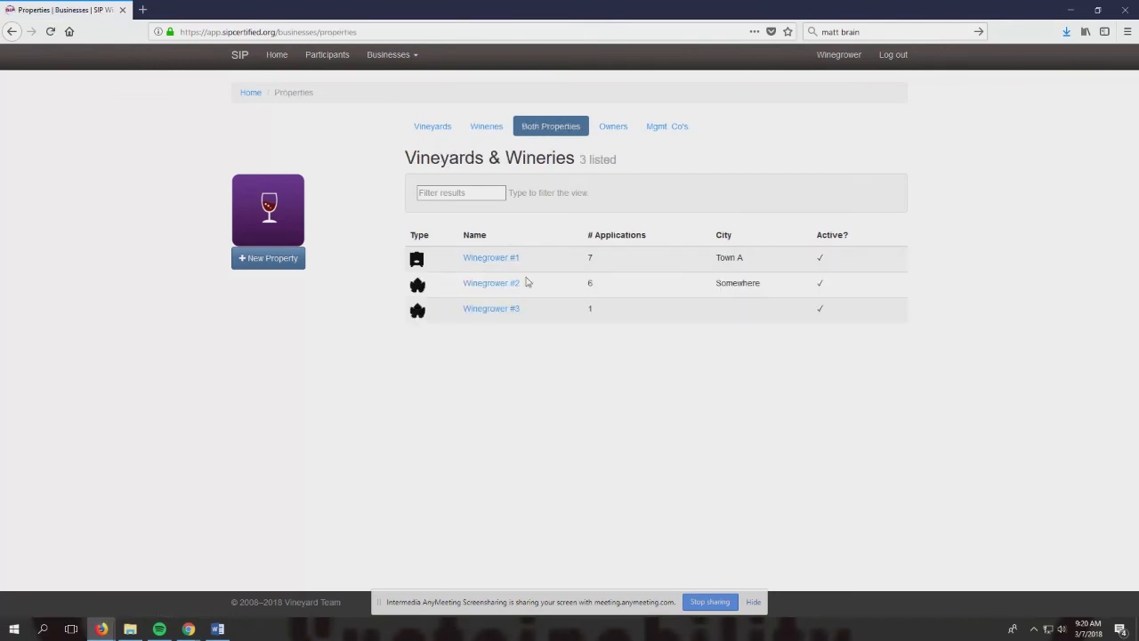
{"action": "left_click", "coordinate": [618, 134]}
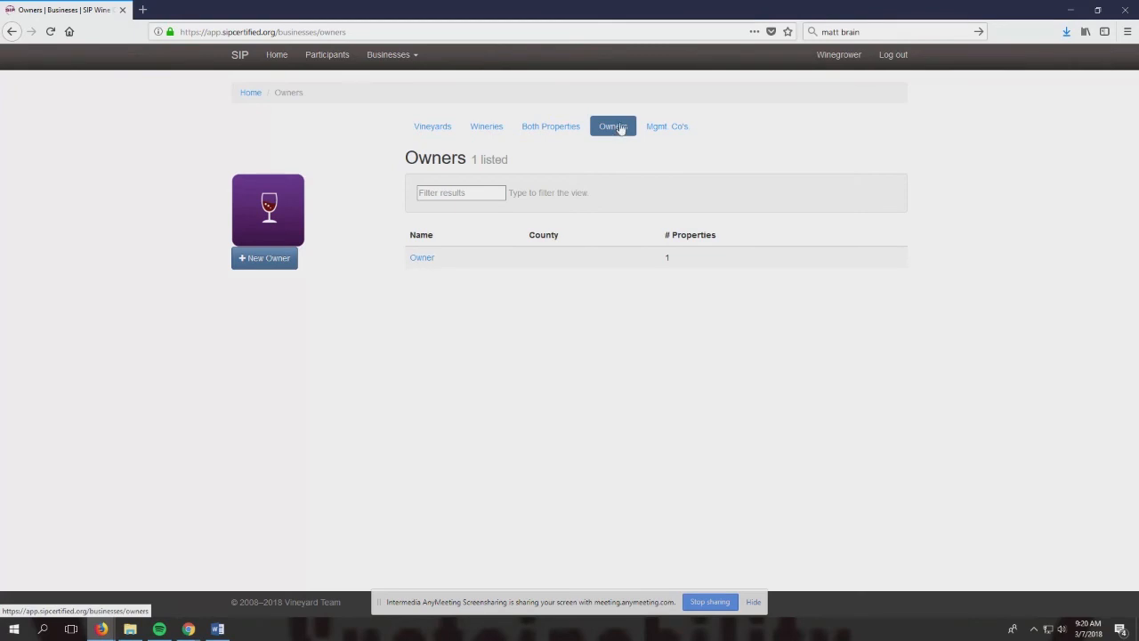
{"action": "left_click", "coordinate": [662, 127]}
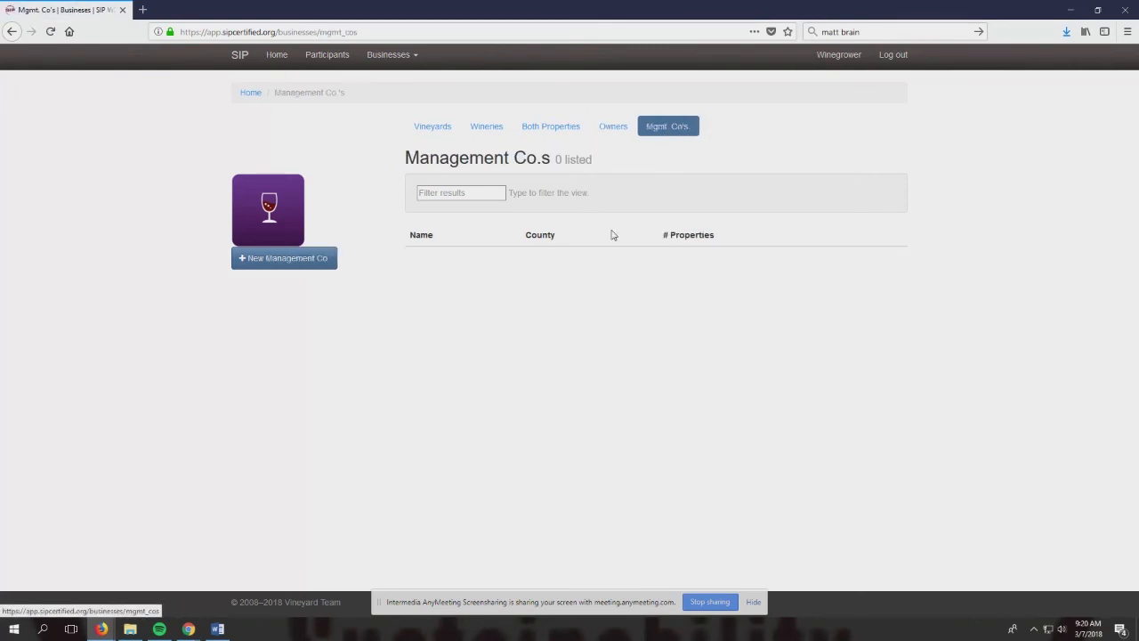
Step: Open the Winegrower #2 vineyard from the Vineyards list, edit its property details and submit them with the existing name
{"action": "left_click", "coordinate": [430, 133]}
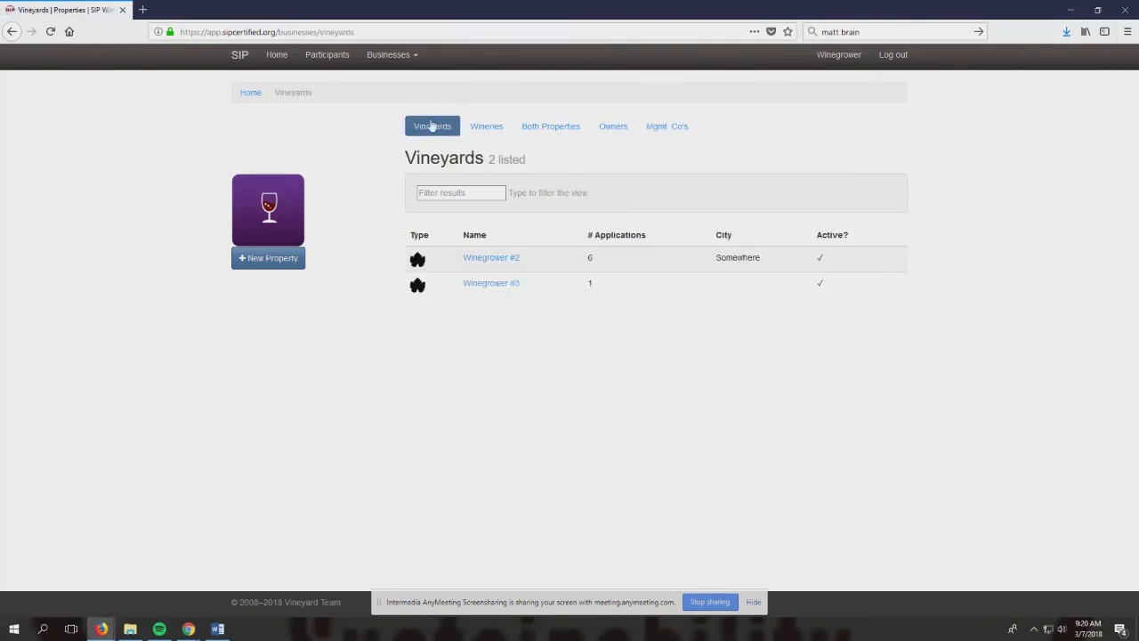
{"action": "left_click", "coordinate": [489, 261]}
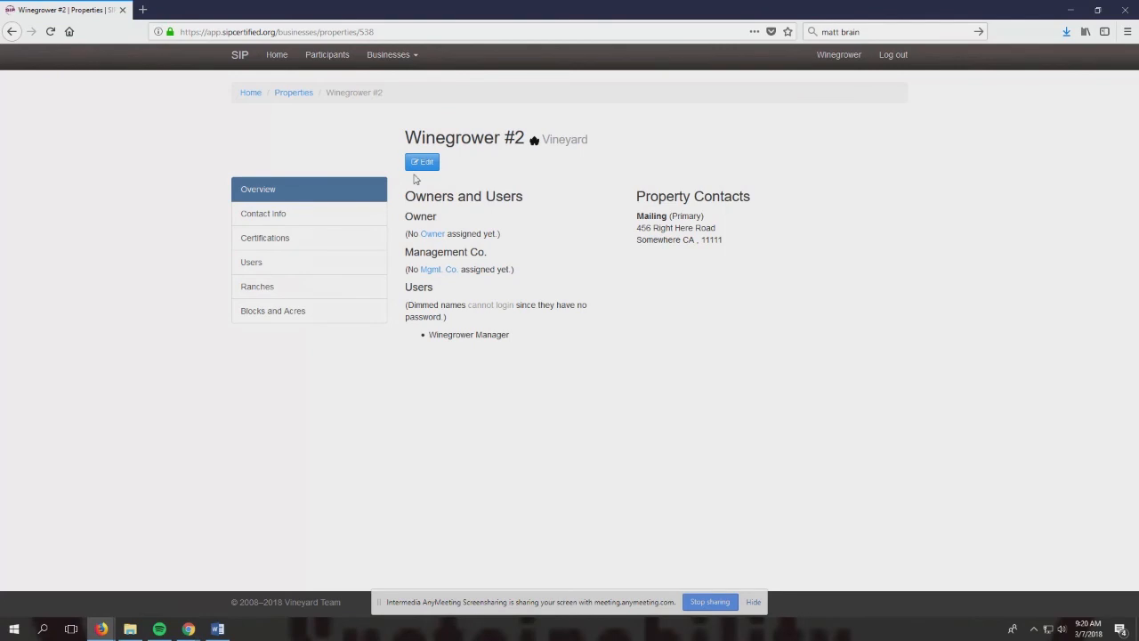
{"action": "left_click", "coordinate": [422, 166]}
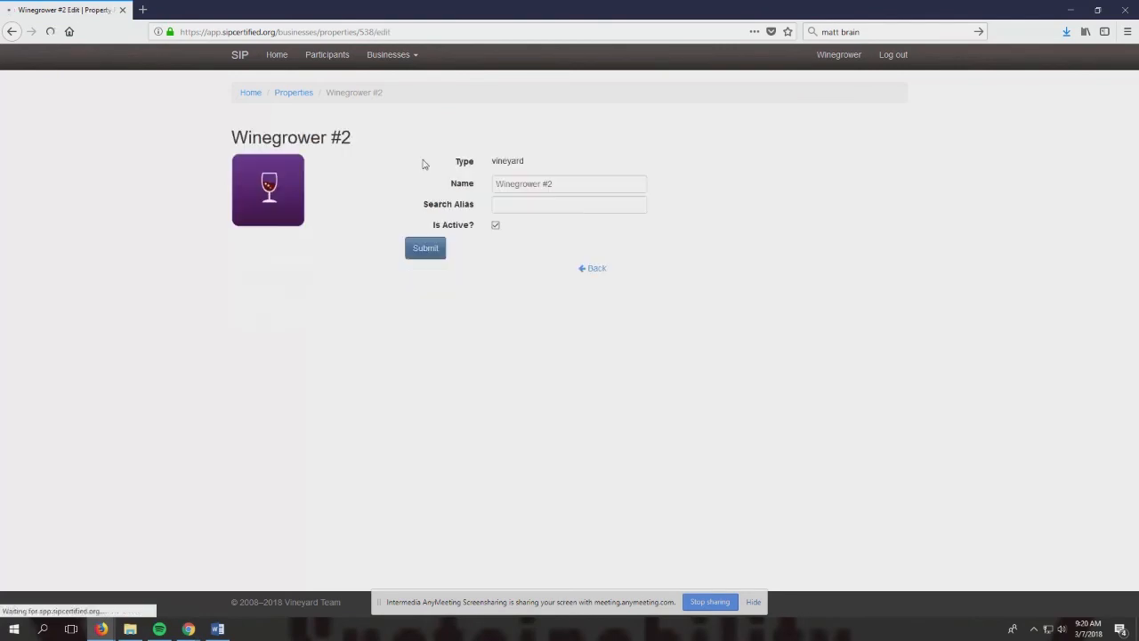
{"action": "double_click", "coordinate": [532, 183]}
{"action": "left_click", "coordinate": [532, 183]}
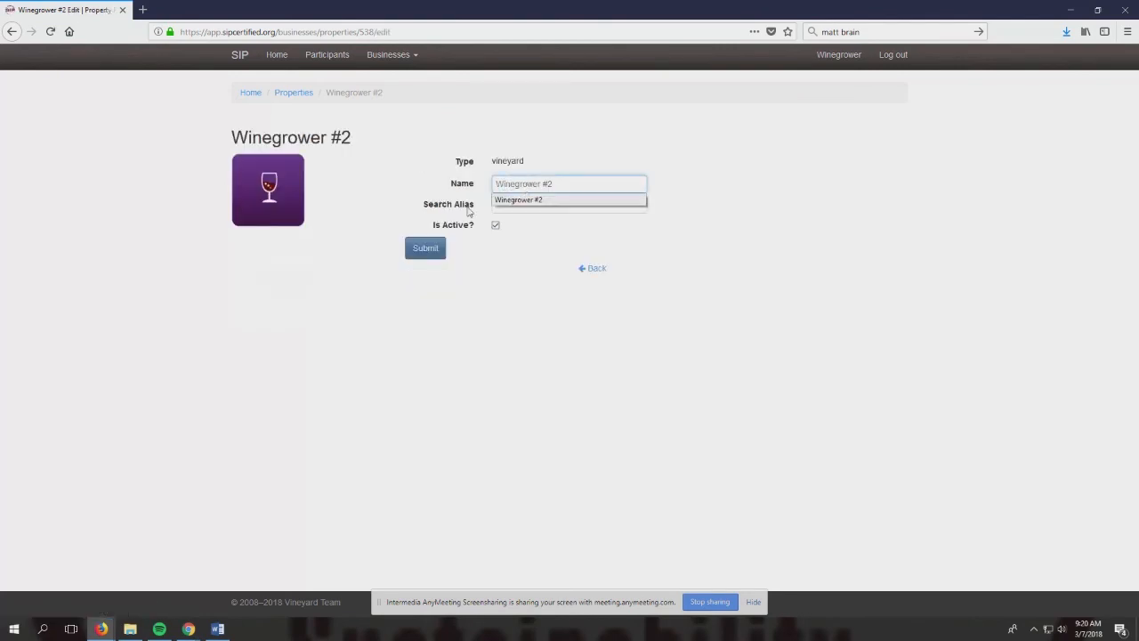
{"action": "left_click", "coordinate": [439, 252]}
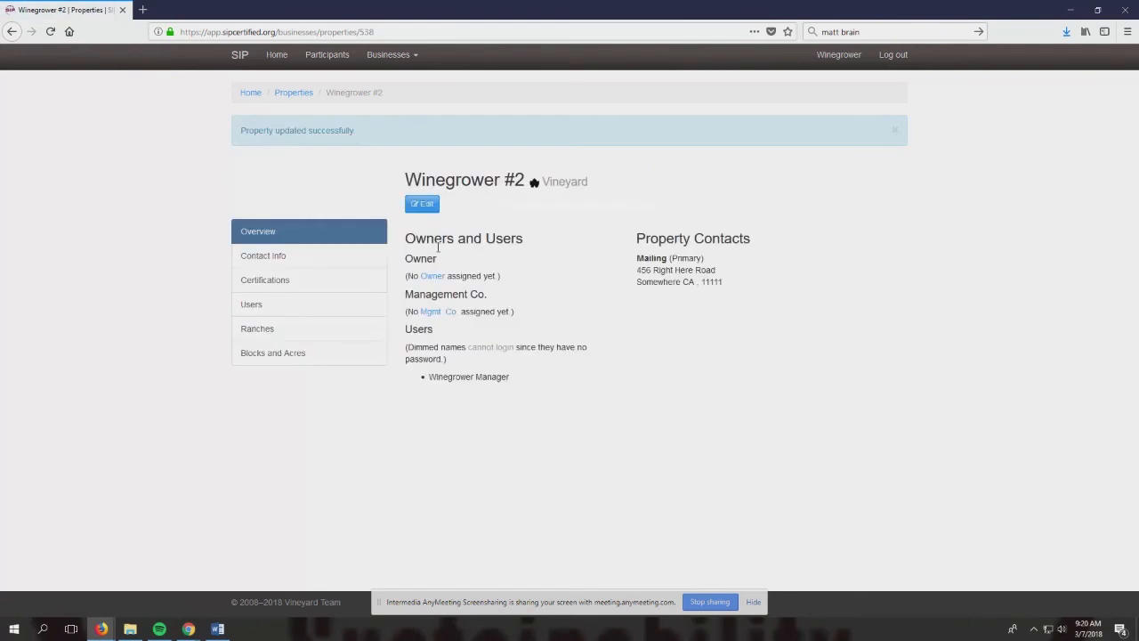
Step: Review the contact info, certifications, users and ranches of Winegrower #2
{"action": "left_click", "coordinate": [278, 261]}
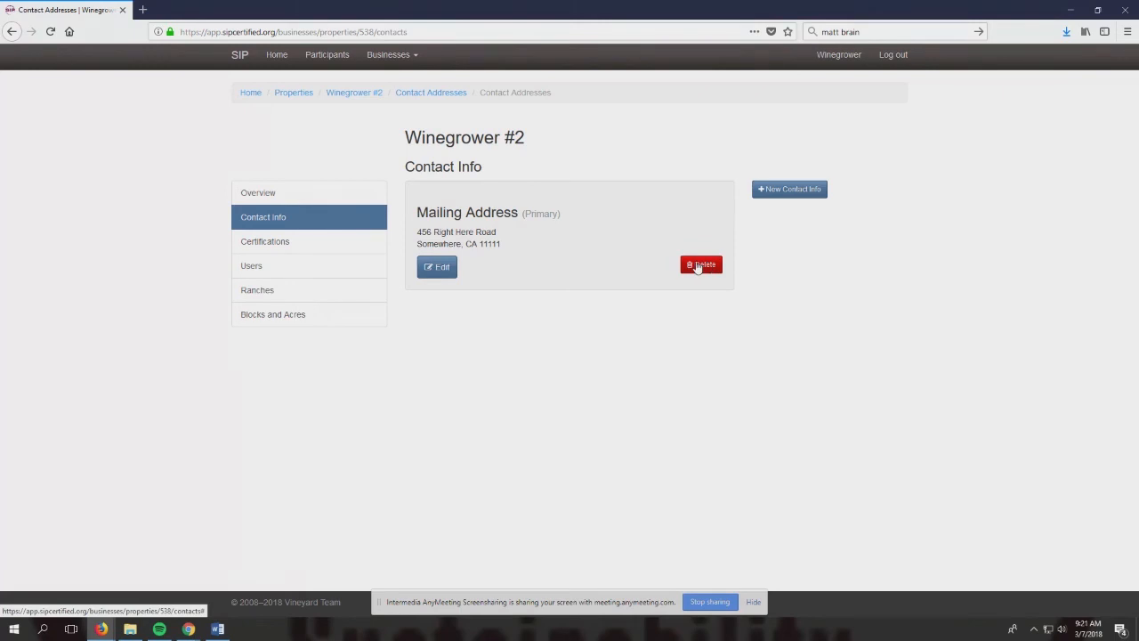
{"action": "left_click", "coordinate": [295, 248]}
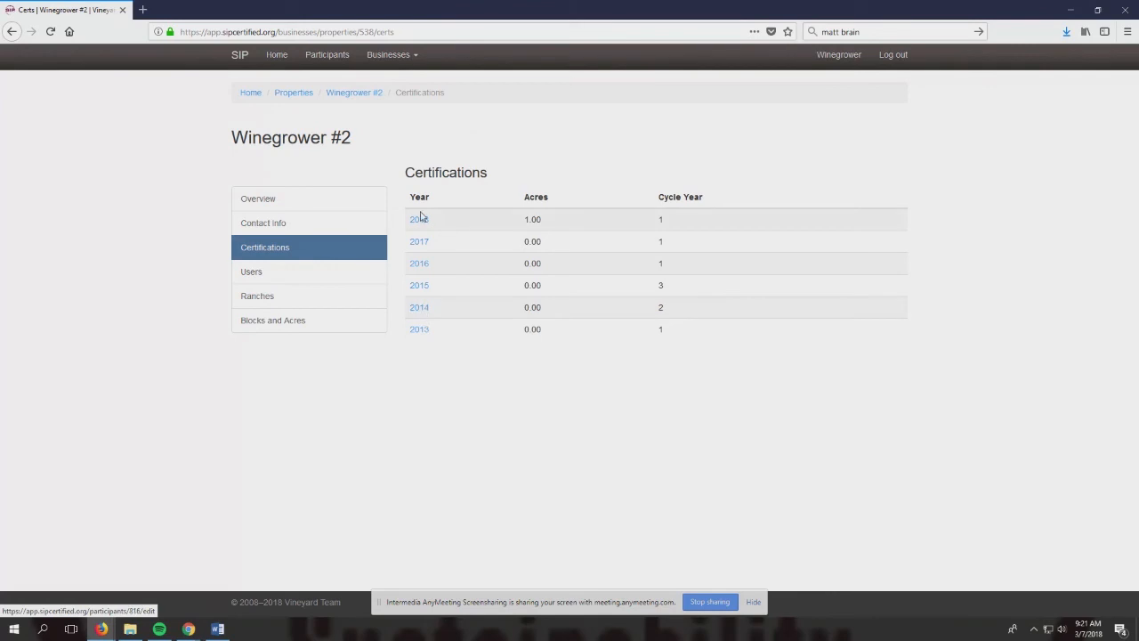
{"action": "left_click", "coordinate": [304, 277]}
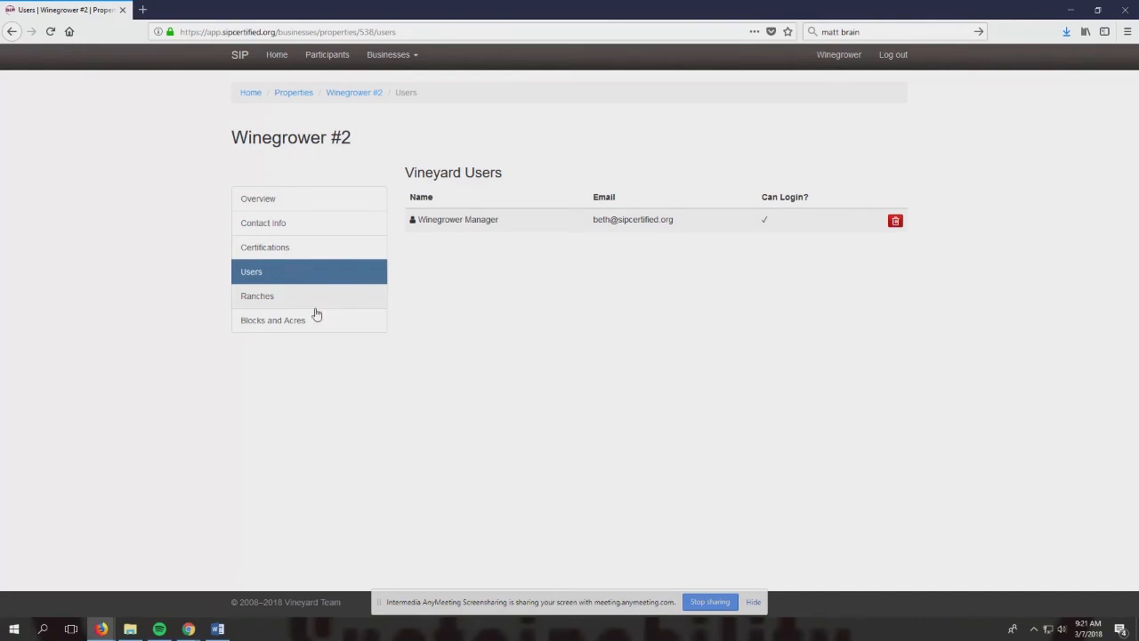
{"action": "left_click", "coordinate": [263, 299]}
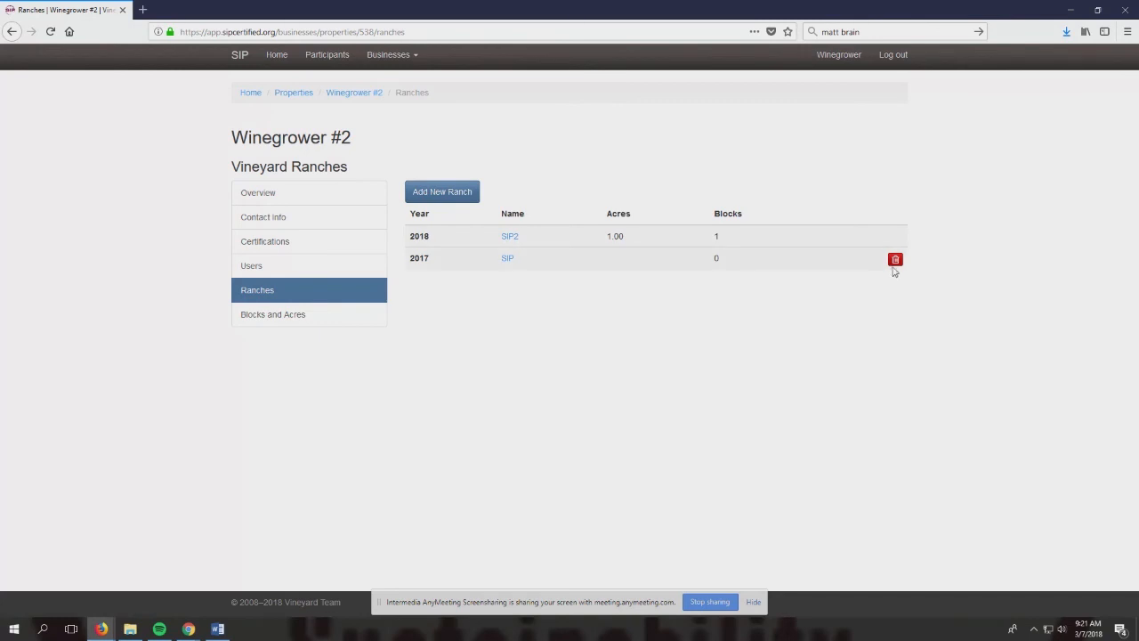
Step: Open the 2018 ranch SIP2 for editing and submit it with its existing name
{"action": "left_click", "coordinate": [511, 238]}
{"action": "double_click", "coordinate": [605, 246]}
{"action": "left_click", "coordinate": [573, 270]}
{"action": "left_click", "coordinate": [462, 269]}
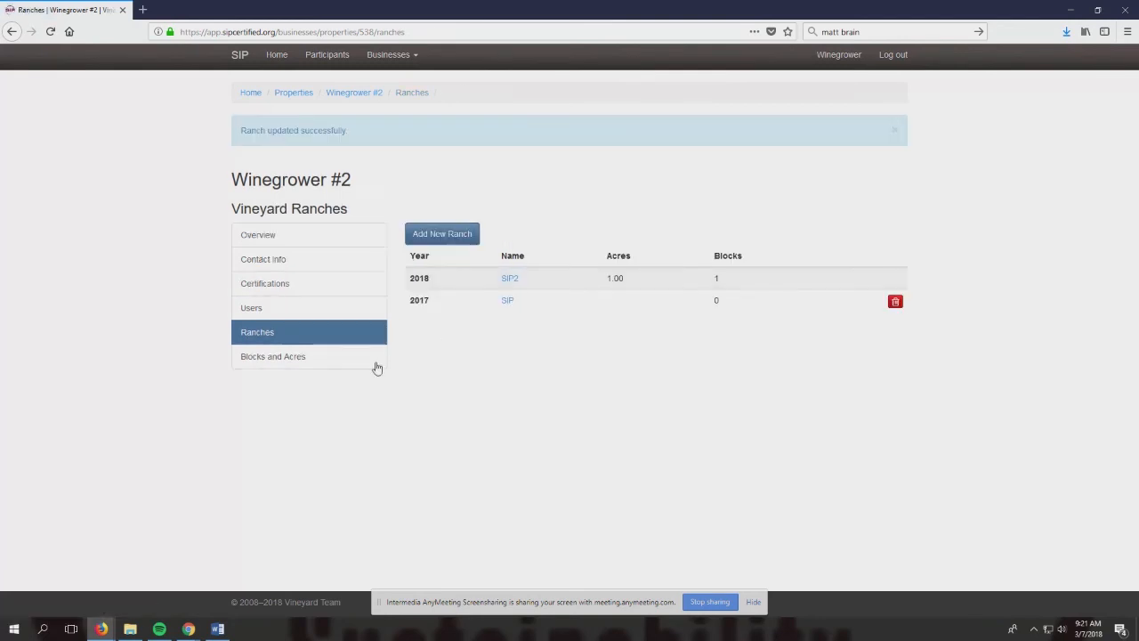
Step: Edit the 2018 block B of ranch SIP2: name B1, 2 acres, varietal Albarino; submit it and return to the block list
{"action": "left_click", "coordinate": [275, 359]}
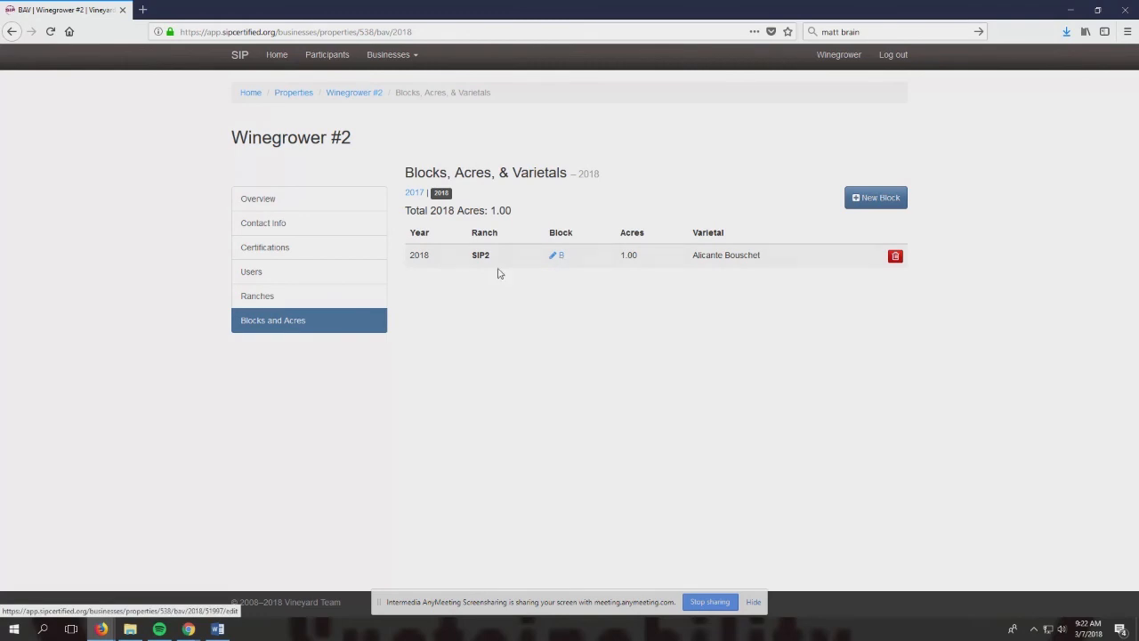
{"action": "left_click", "coordinate": [559, 261]}
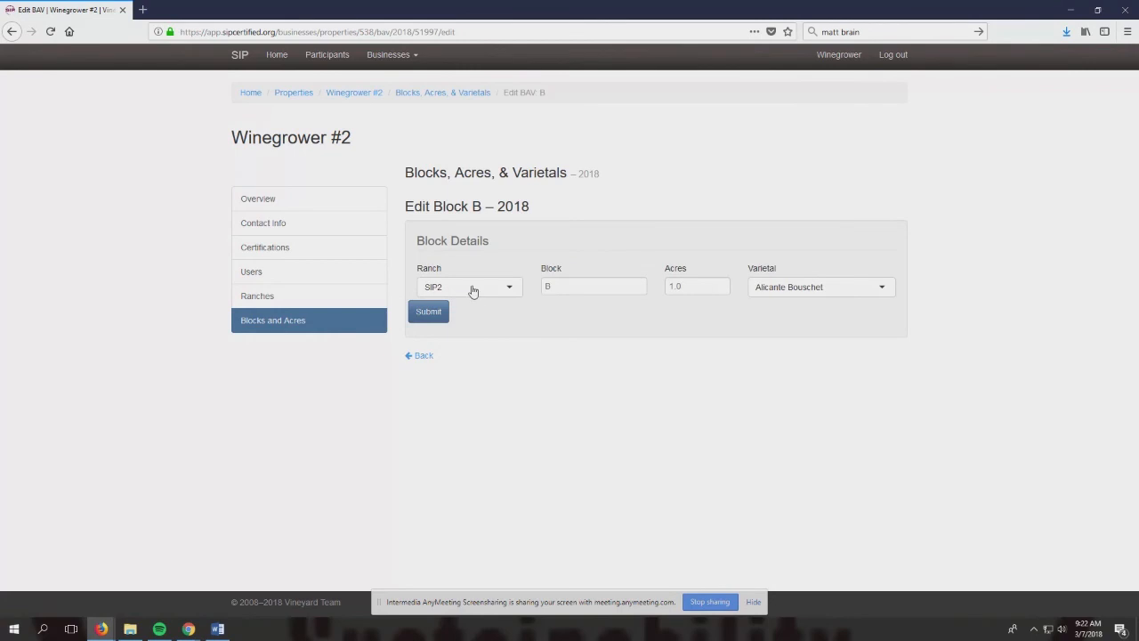
{"action": "left_click", "coordinate": [470, 289]}
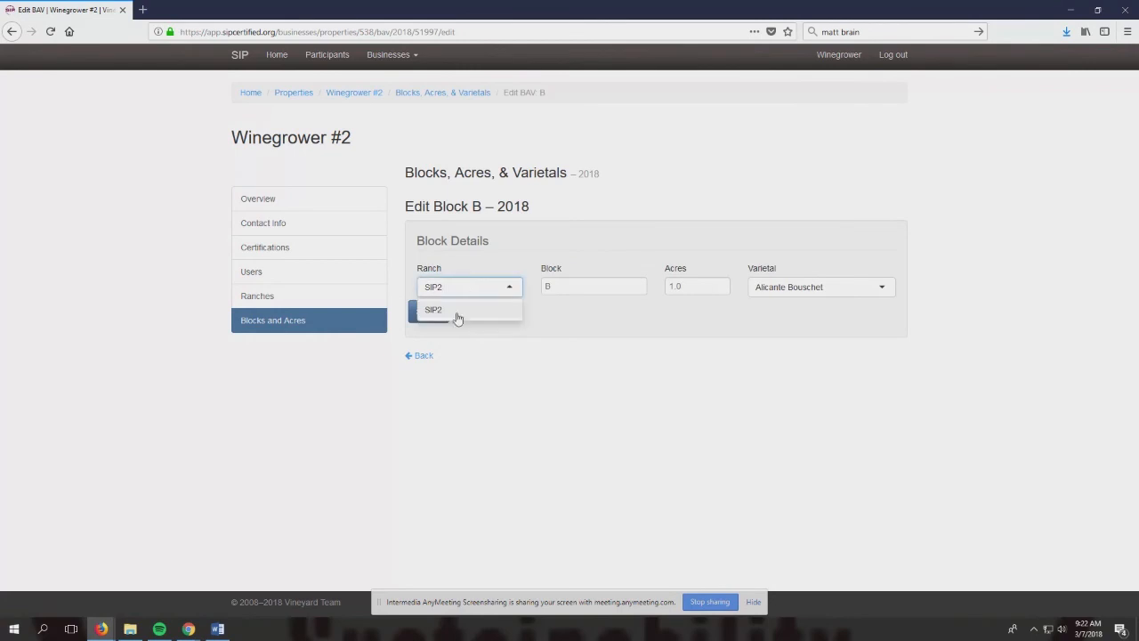
{"action": "left_click", "coordinate": [559, 285]}
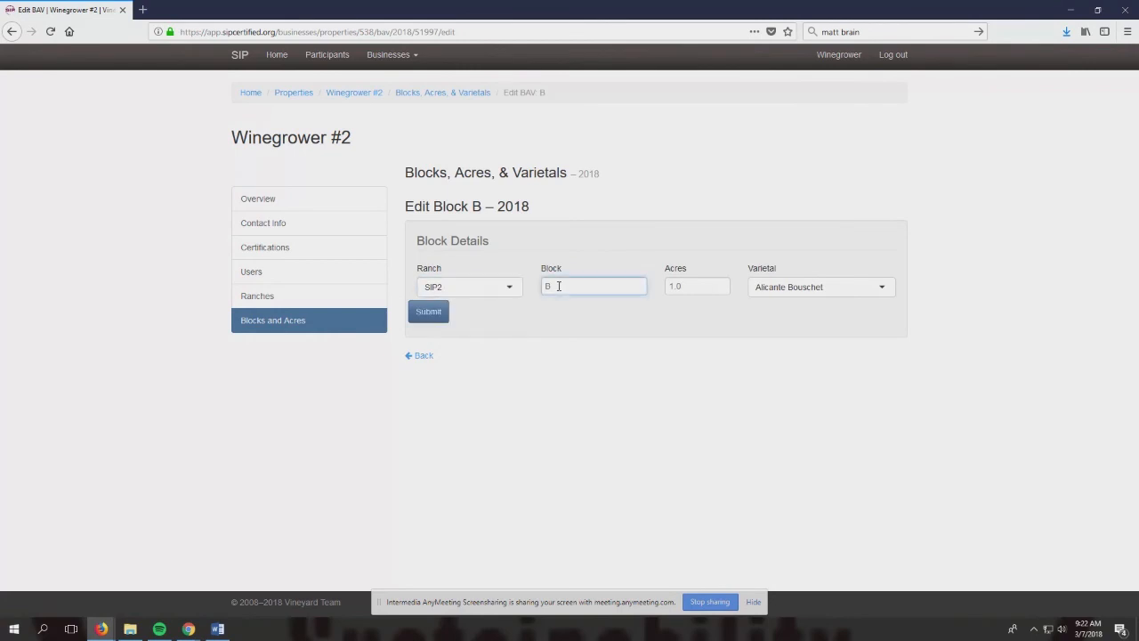
{"action": "type", "text": "1"}
{"action": "left_click_drag", "start_coordinate": [692, 289], "coordinate": [659, 287]}
{"action": "type", "text": "2"}
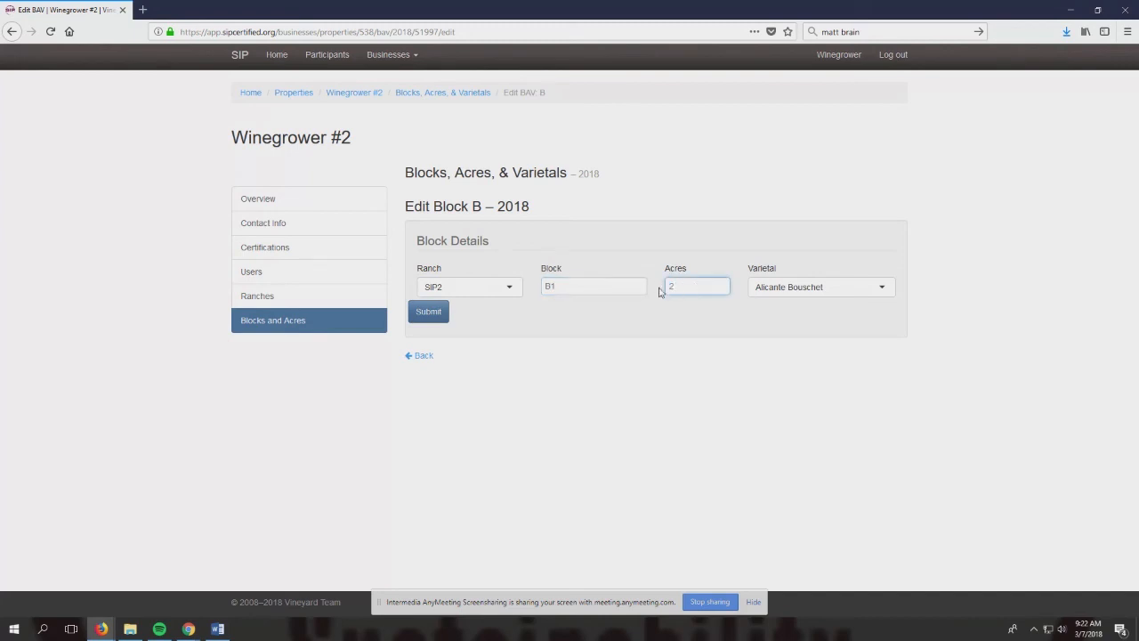
{"action": "left_click", "coordinate": [803, 288]}
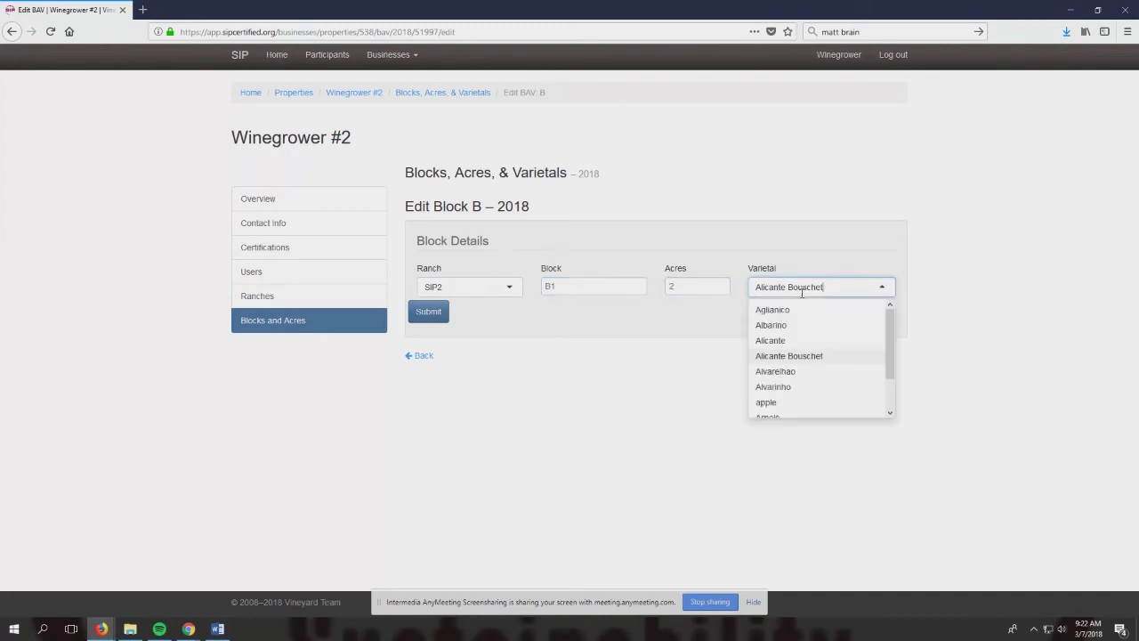
{"action": "left_click", "coordinate": [773, 326]}
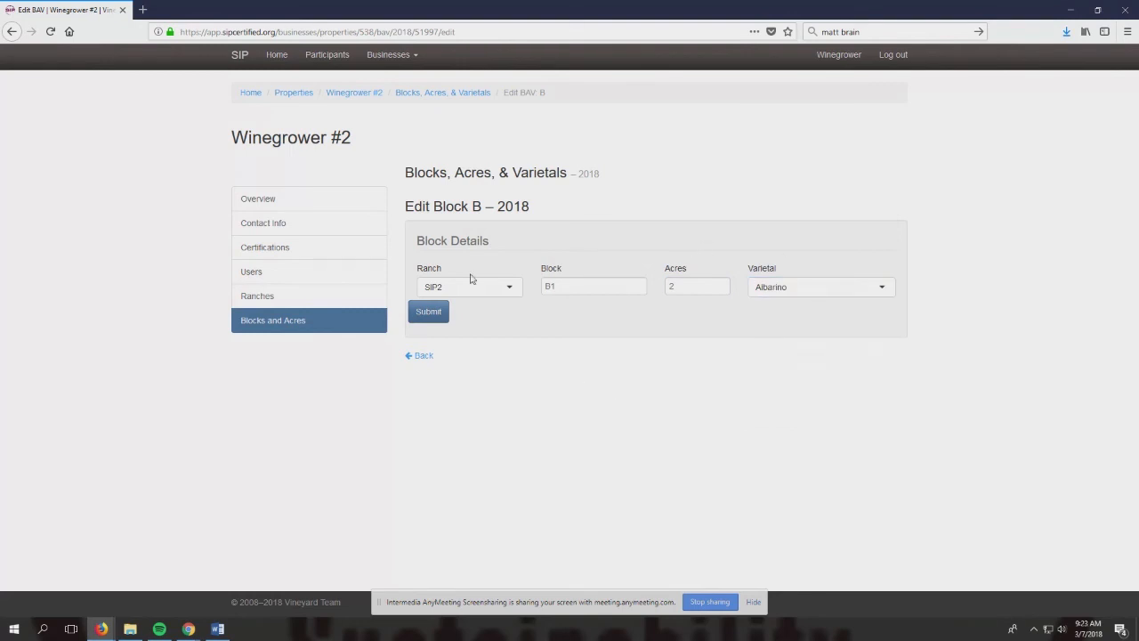
{"action": "left_click", "coordinate": [431, 315]}
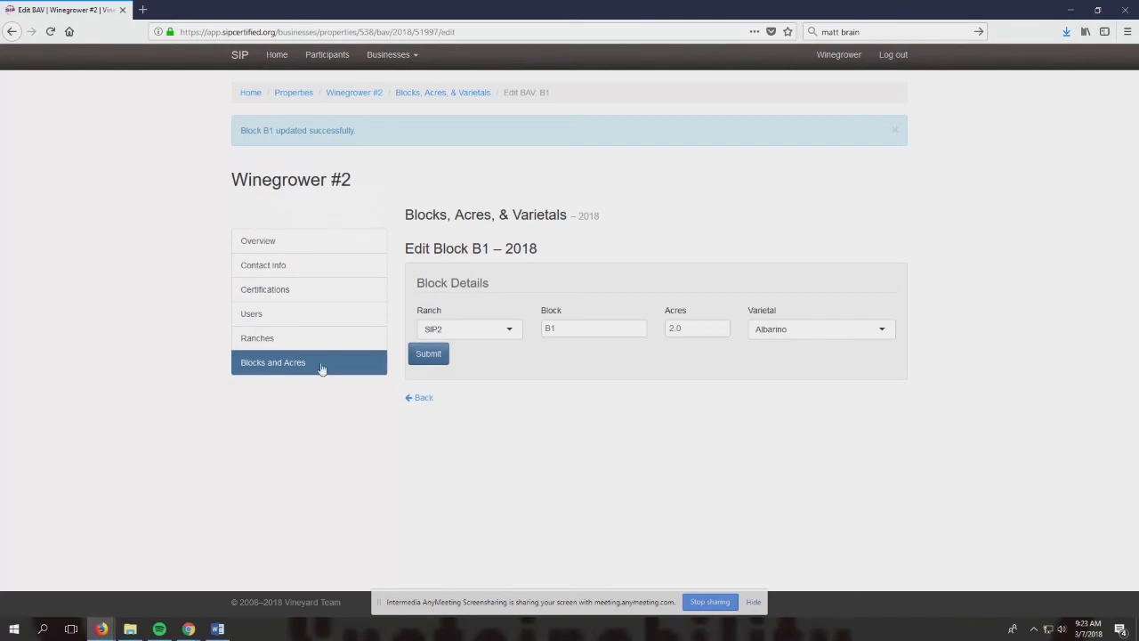
{"action": "left_click", "coordinate": [424, 401]}
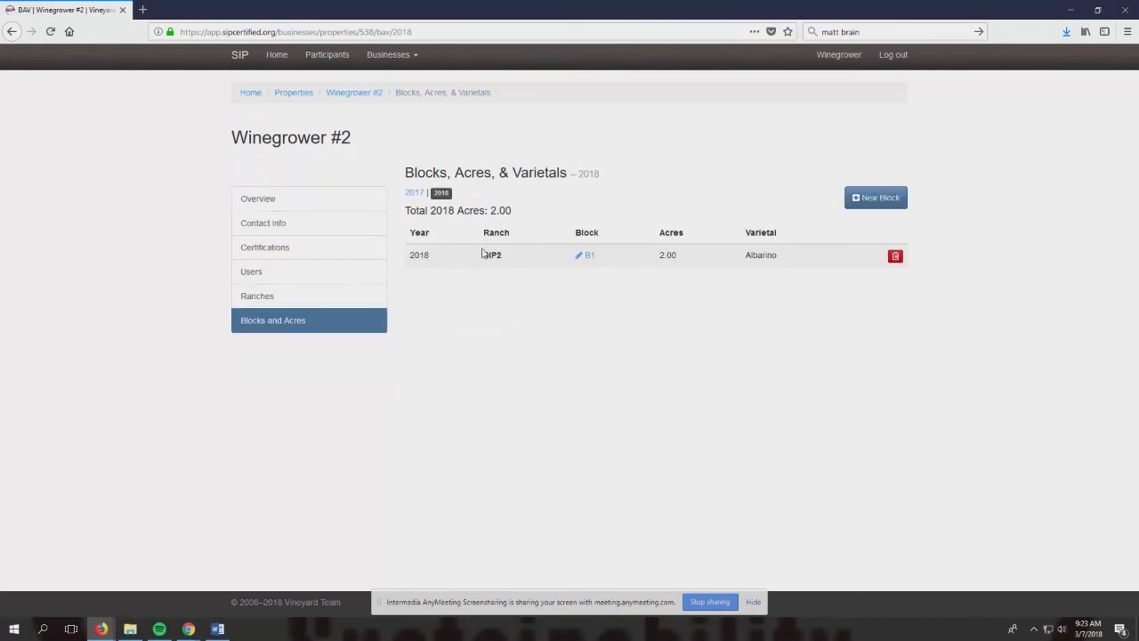
Step: Open the new 2018 block form for Winegrower #2 and inspect its ranch, block name, acres and varietal fields
{"action": "left_click", "coordinate": [874, 199]}
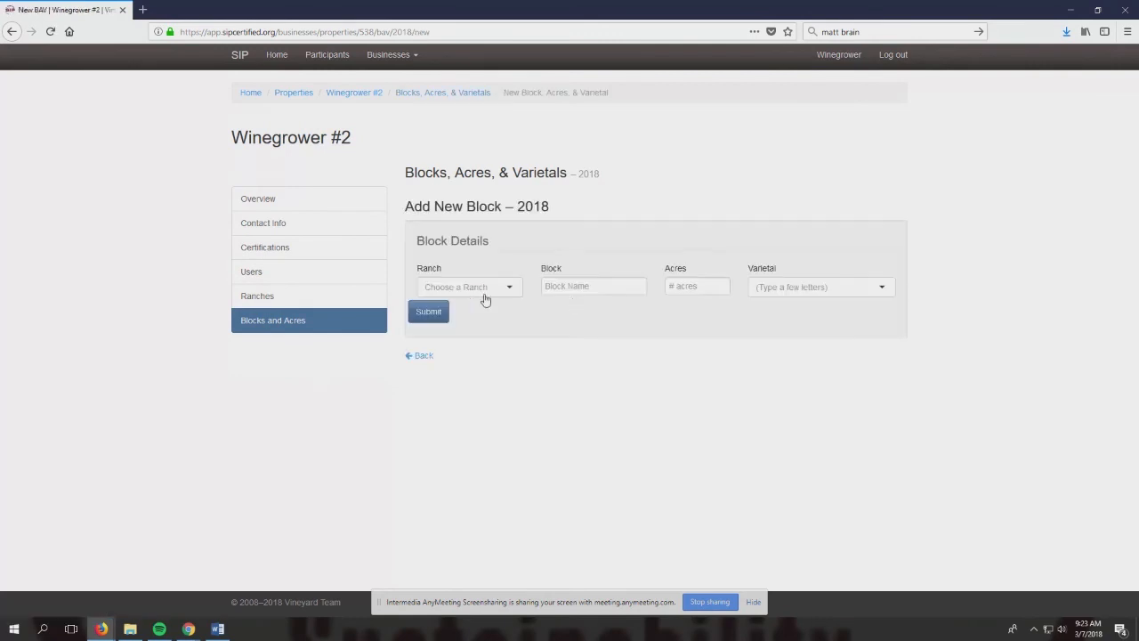
{"action": "left_click", "coordinate": [504, 294]}
{"action": "left_click", "coordinate": [516, 292]}
{"action": "left_click", "coordinate": [554, 286]}
{"action": "left_click", "coordinate": [680, 286]}
{"action": "left_click", "coordinate": [757, 287]}
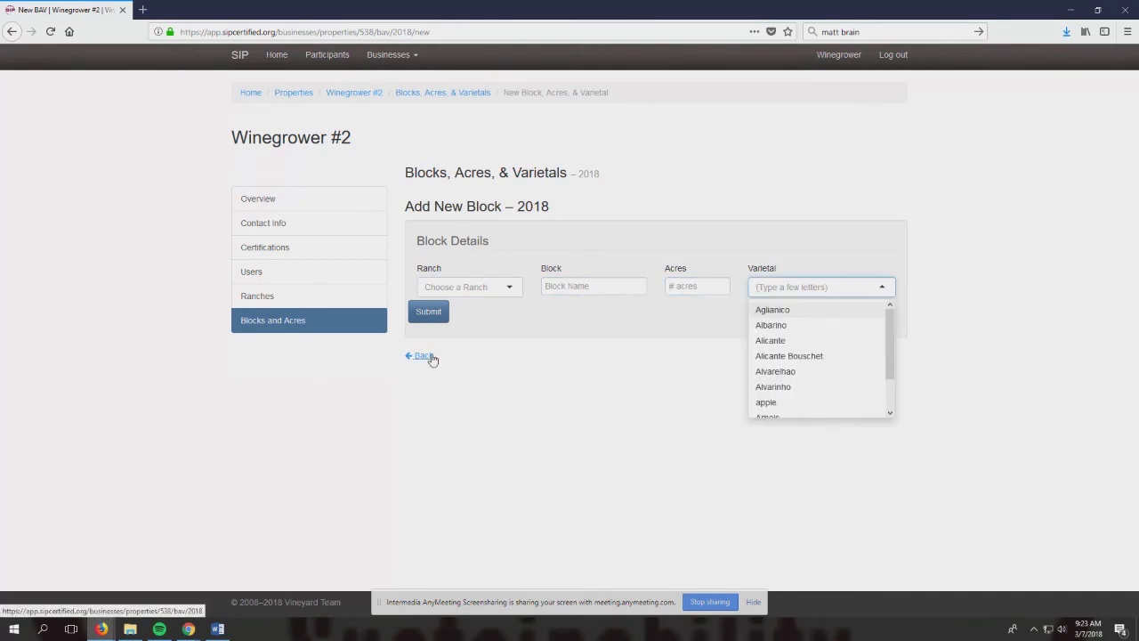
Step: Leave the new block form, show the 2018 SIP Participants list and examine the inactive property label and the Appl. column
{"action": "left_click", "coordinate": [243, 58]}
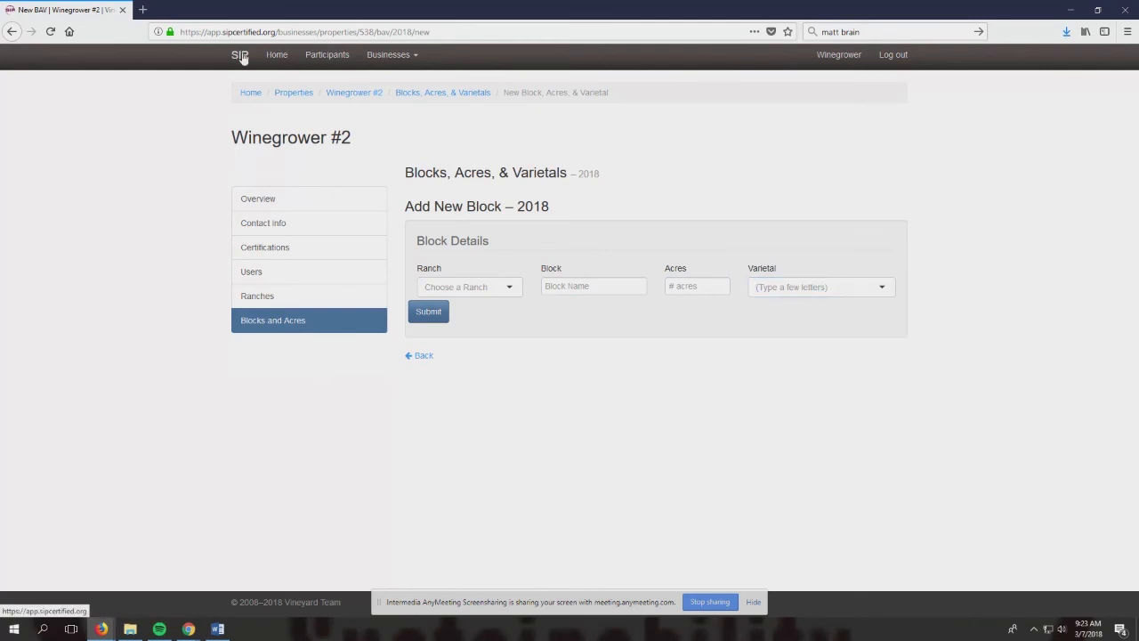
{"action": "left_click", "coordinate": [243, 58]}
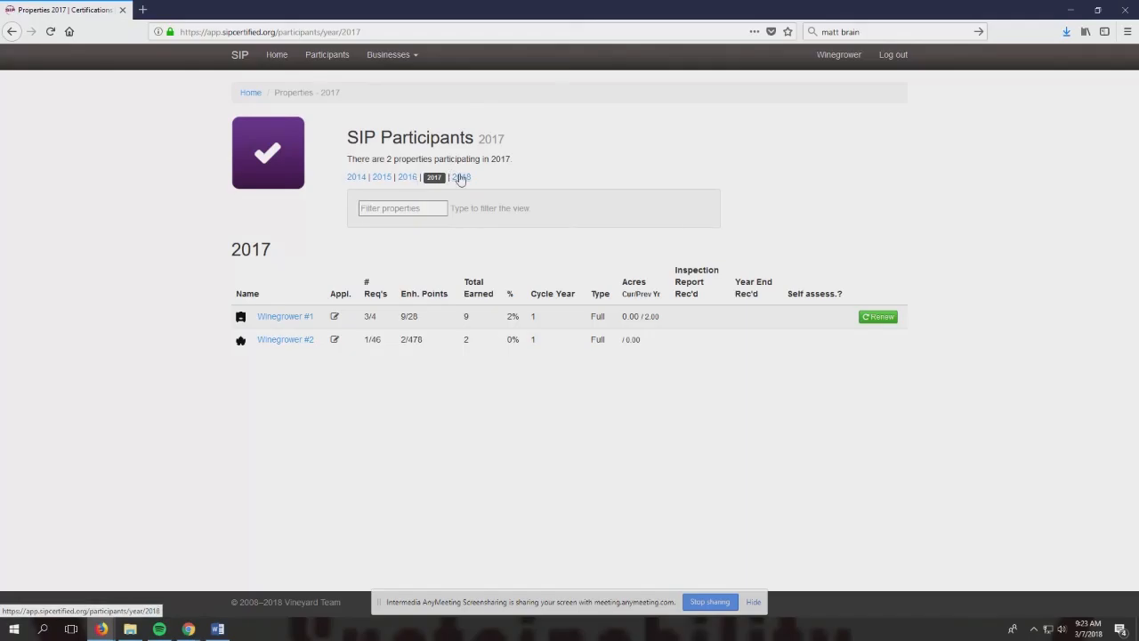
{"action": "left_click", "coordinate": [461, 177]}
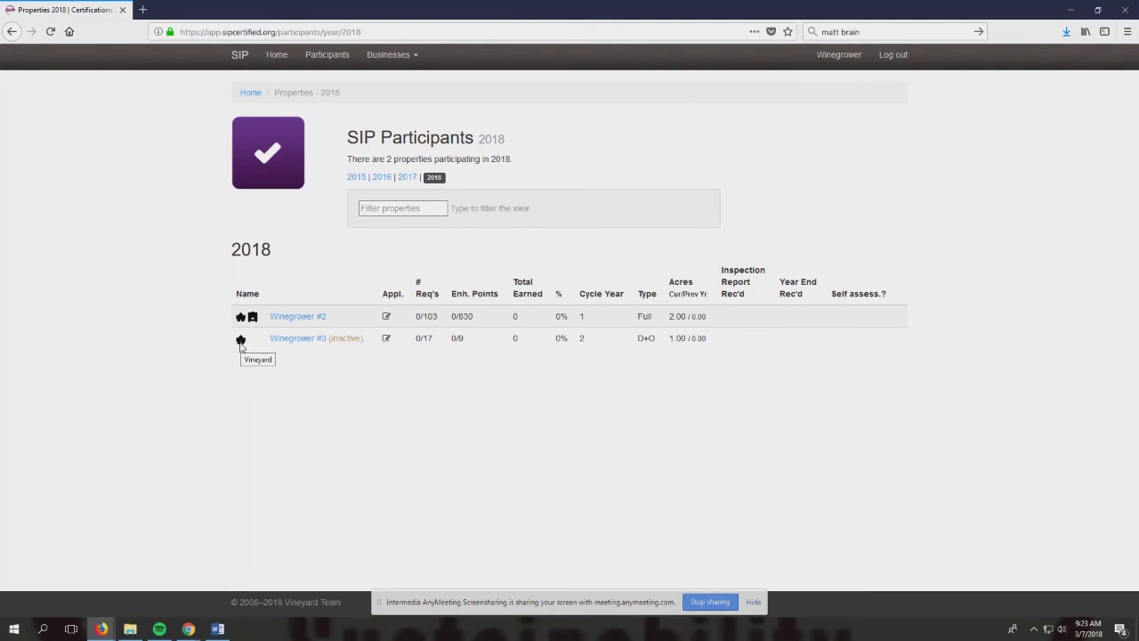
{"action": "left_click_drag", "start_coordinate": [367, 346], "coordinate": [332, 344]}
{"action": "left_click", "coordinate": [334, 351]}
{"action": "left_click", "coordinate": [347, 341]}
{"action": "left_click_drag", "start_coordinate": [382, 294], "coordinate": [403, 294]}
{"action": "left_click", "coordinate": [403, 294]}
Step: Open the 2018 application record of Winegrower #2 and review its property type, certification start and cycle year
{"action": "left_click", "coordinate": [386, 316]}
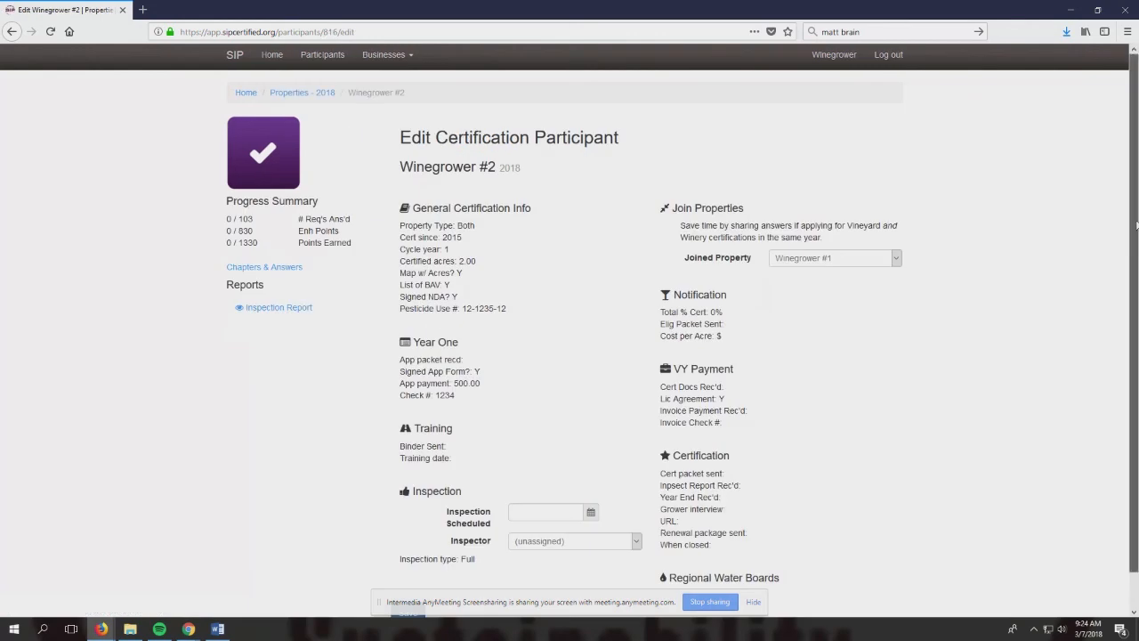
{"action": "scroll", "coordinate": [512, 220], "scroll_direction": "down", "scroll_amount": 1}
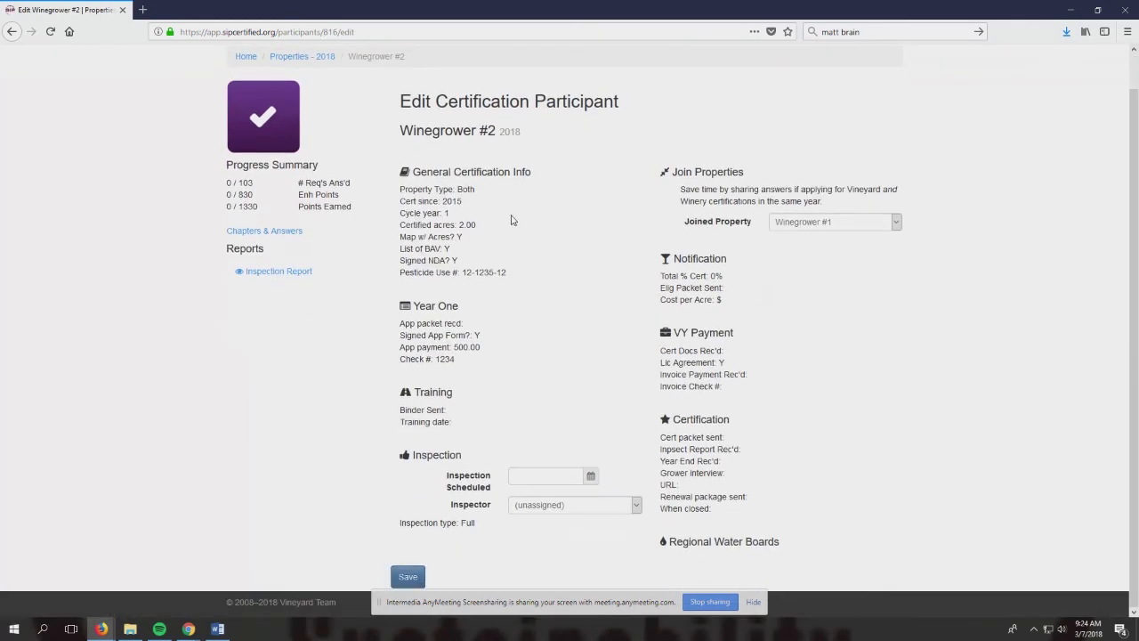
{"action": "left_click_drag", "start_coordinate": [401, 189], "coordinate": [479, 191]}
{"action": "left_click", "coordinate": [401, 207]}
{"action": "left_click_drag", "start_coordinate": [400, 202], "coordinate": [450, 219]}
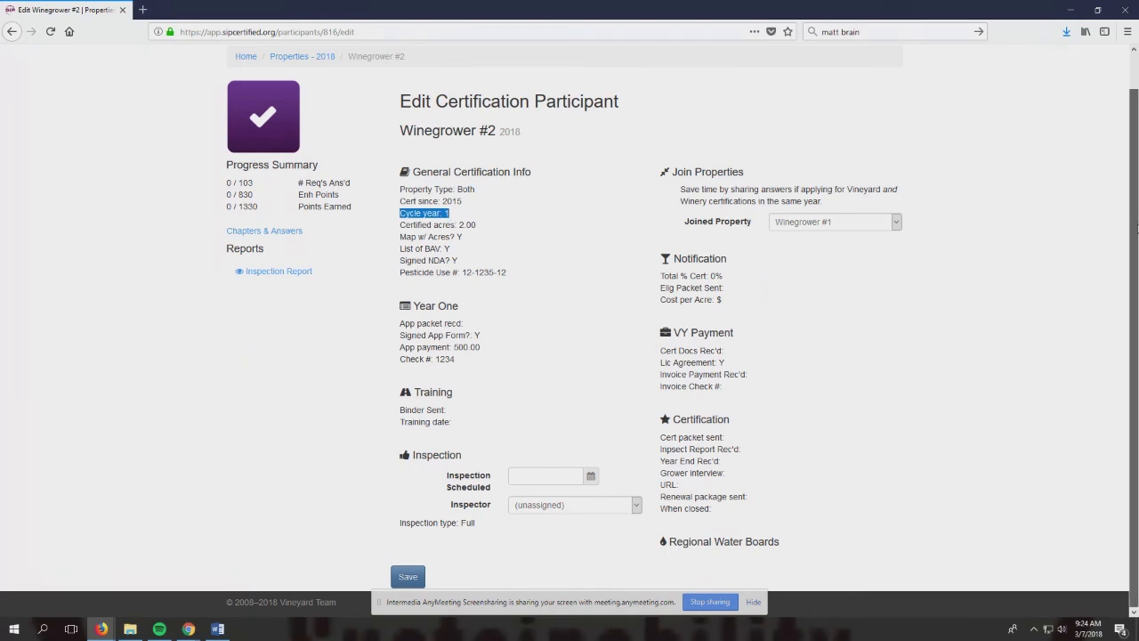
Step: Set the Winegrower #2 inspection date to 6/8/2018 and choose an inspector in the Inspection section
{"action": "left_click", "coordinate": [431, 456]}
{"action": "double_click", "coordinate": [431, 456]}
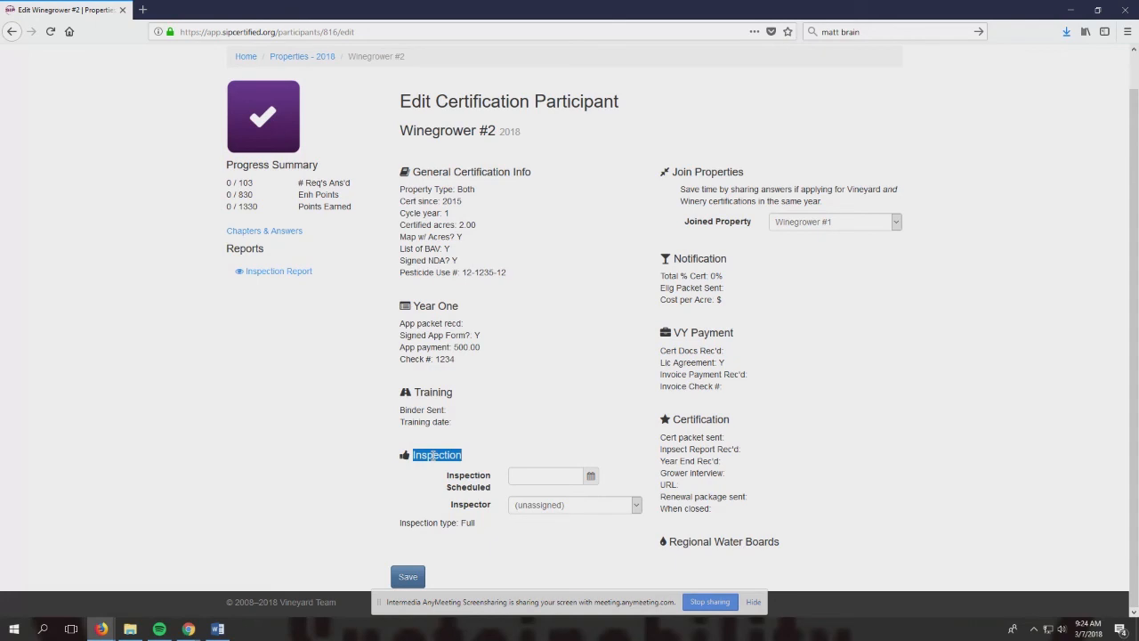
{"action": "left_click", "coordinate": [591, 478]}
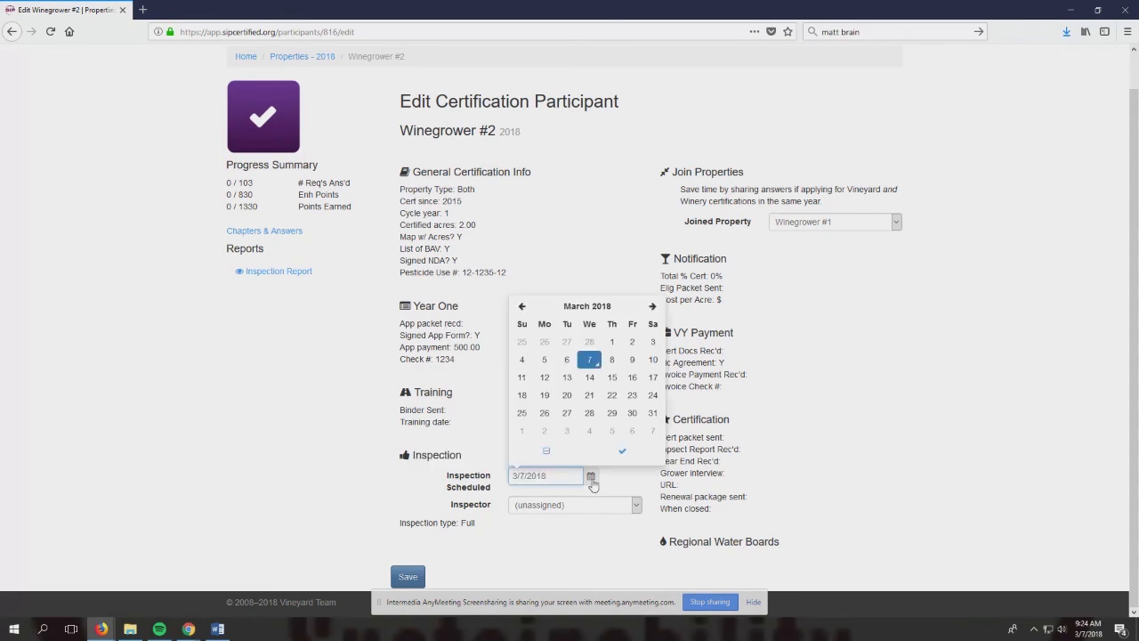
{"action": "left_click", "coordinate": [653, 308]}
{"action": "left_click", "coordinate": [653, 308]}
{"action": "left_click", "coordinate": [654, 308]}
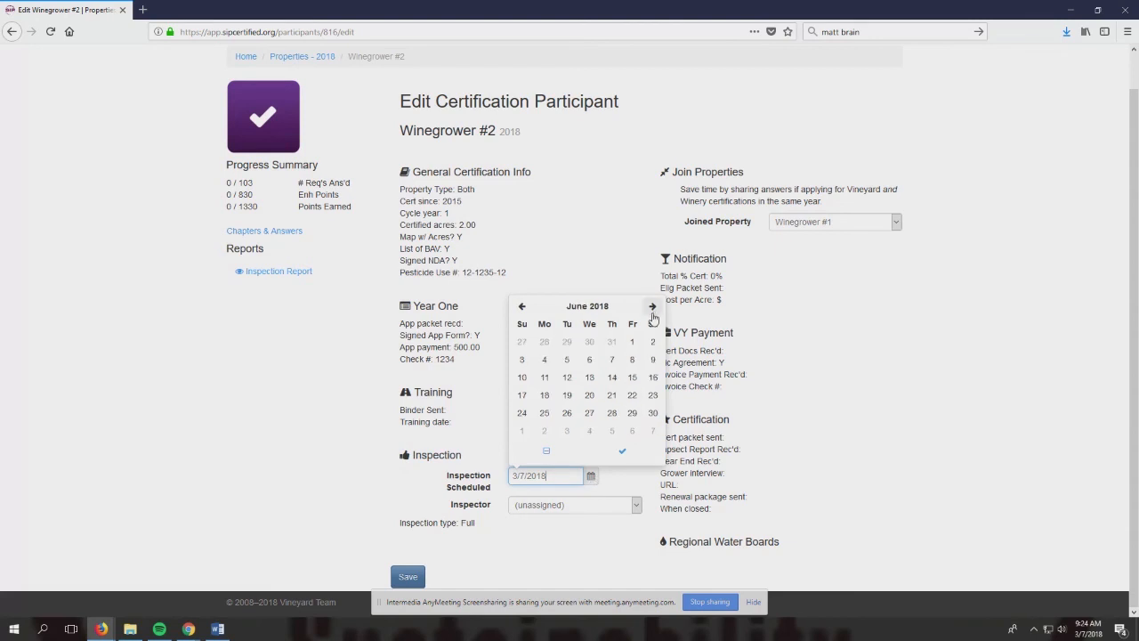
{"action": "left_click", "coordinate": [632, 360]}
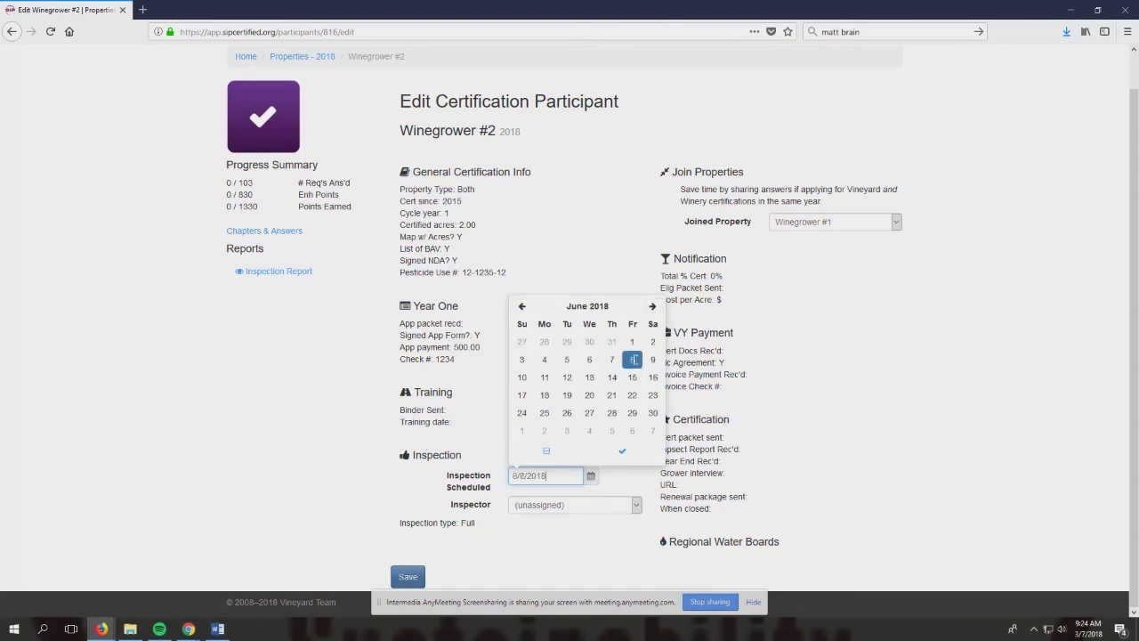
{"action": "left_click", "coordinate": [636, 504]}
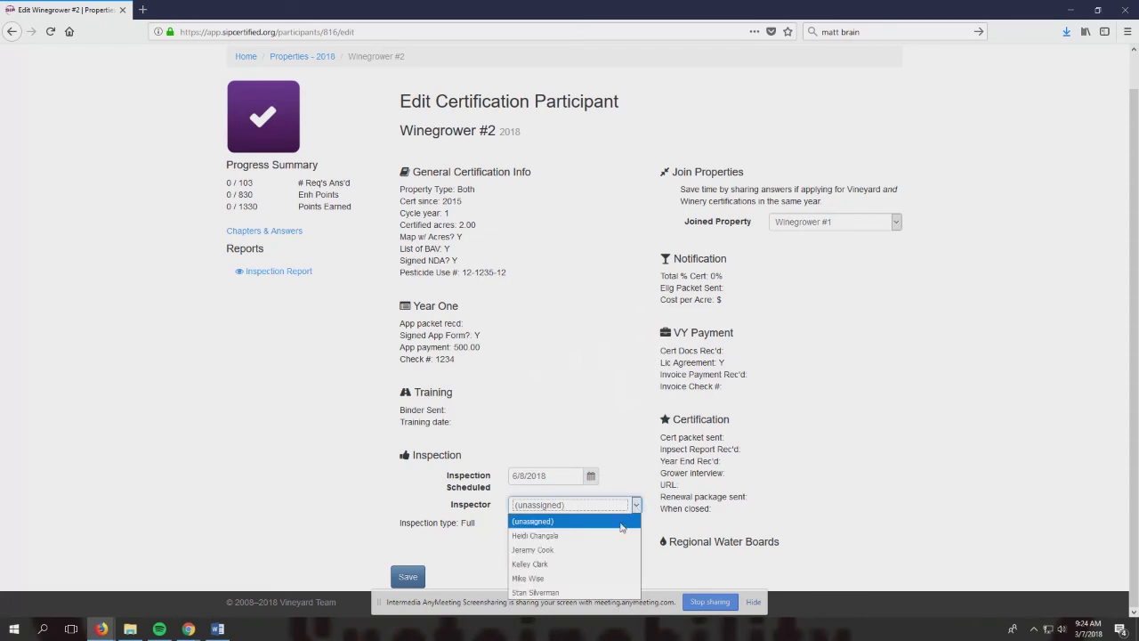
{"action": "left_click", "coordinate": [569, 564]}
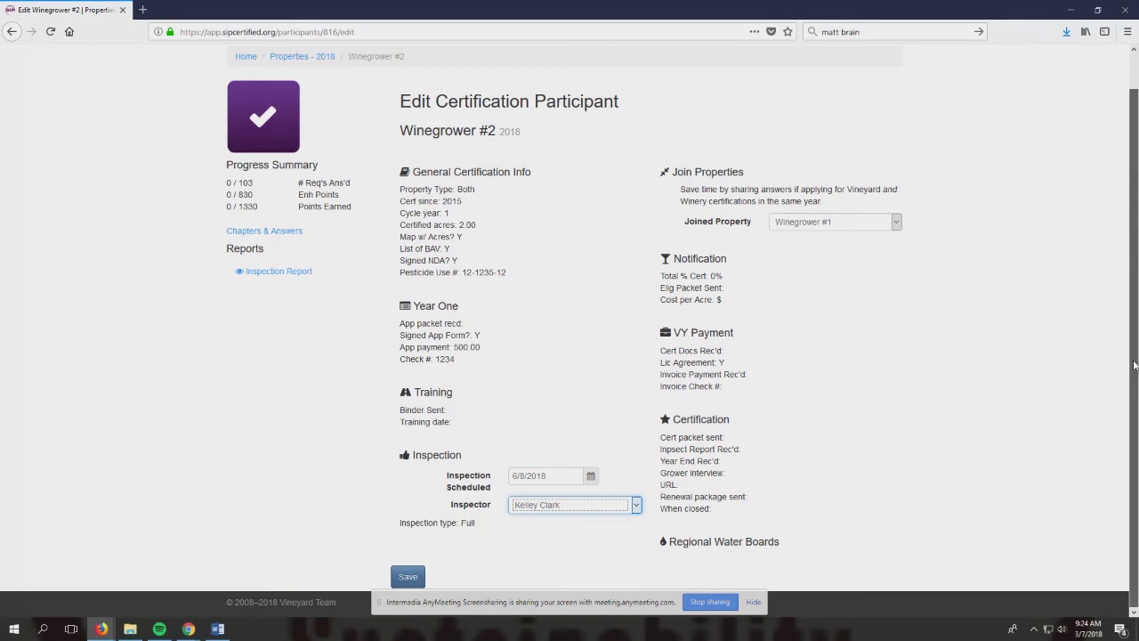
Step: Return to the 2018 participants list and examine the cycle year and inspection type of both properties
{"action": "left_click_drag", "start_coordinate": [1135, 365], "coordinate": [1135, 295]}
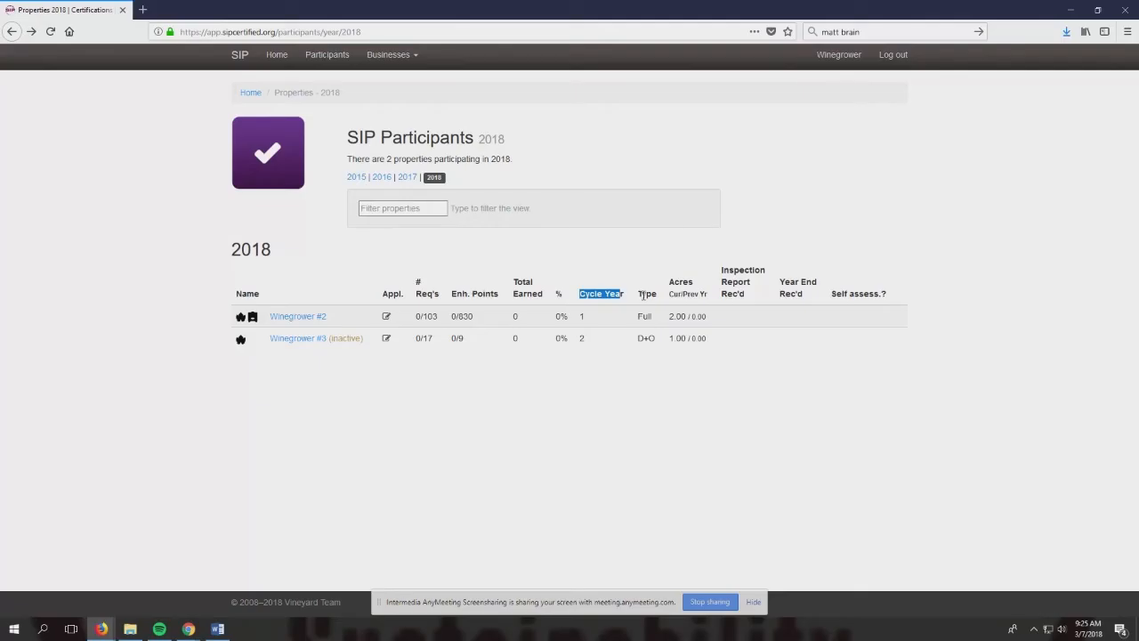
{"action": "left_click_drag", "start_coordinate": [637, 294], "coordinate": [659, 294]}
{"action": "left_click", "coordinate": [658, 294]}
{"action": "double_click", "coordinate": [646, 317]}
{"action": "left_click_drag", "start_coordinate": [638, 346], "coordinate": [655, 341]}
{"action": "left_click", "coordinate": [649, 341]}
{"action": "left_click", "coordinate": [579, 322]}
Step: Examine the requirement count, enhancement points and earned percentage of Winegrower #2 in the participants list
{"action": "left_click_drag", "start_coordinate": [416, 318], "coordinate": [441, 325]}
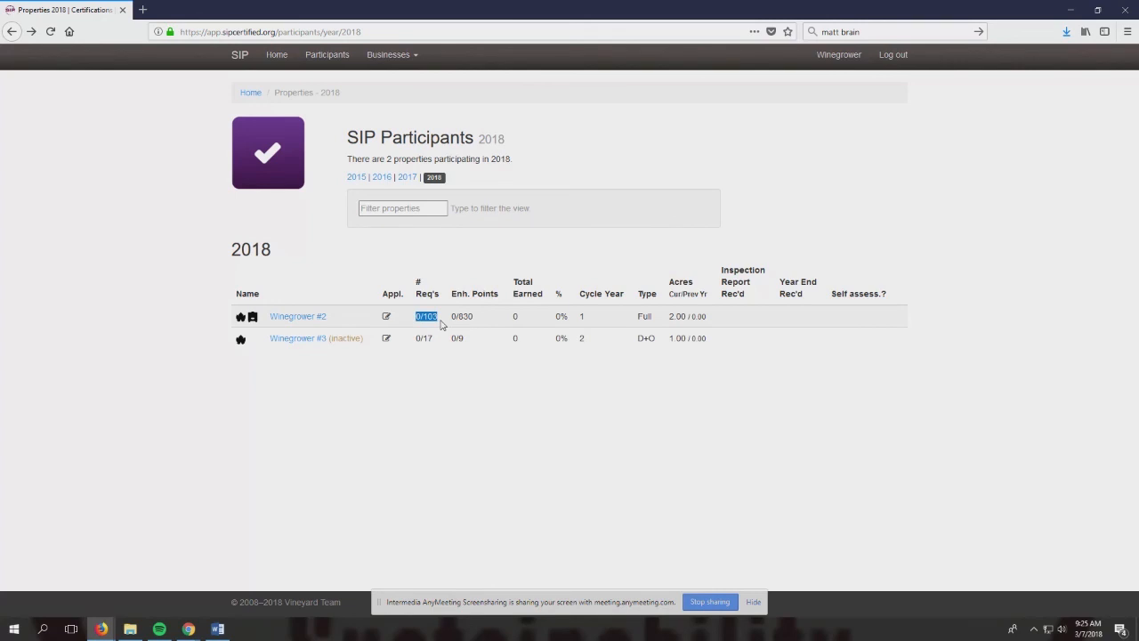
{"action": "left_click", "coordinate": [441, 325]}
{"action": "left_click_drag", "start_coordinate": [454, 317], "coordinate": [579, 322]}
{"action": "left_click", "coordinate": [563, 317]}
{"action": "left_click_drag", "start_coordinate": [417, 316], "coordinate": [440, 324]}
{"action": "left_click", "coordinate": [433, 318]}
{"action": "left_click_drag", "start_coordinate": [451, 317], "coordinate": [475, 320]}
{"action": "left_click_drag", "start_coordinate": [556, 317], "coordinate": [566, 318]}
{"action": "left_click", "coordinate": [419, 317]}
{"action": "left_click_drag", "start_coordinate": [419, 317], "coordinate": [443, 323]}
{"action": "left_click", "coordinate": [431, 321]}
Step: Compare the inspection type and percentage of both participants, and check the requirement count of the inactive property
{"action": "double_click", "coordinate": [645, 317]}
{"action": "double_click", "coordinate": [554, 318]}
{"action": "left_click_drag", "start_coordinate": [657, 339], "coordinate": [634, 346]}
{"action": "double_click", "coordinate": [561, 339]}
{"action": "left_click_drag", "start_coordinate": [436, 342], "coordinate": [415, 342]}
{"action": "left_click", "coordinate": [418, 340]}
Step: Examine the Inspection Report Rec'd, Year End Rec'd and Self assess.? columns of the 2018 list
{"action": "left_click_drag", "start_coordinate": [721, 269], "coordinate": [745, 303]}
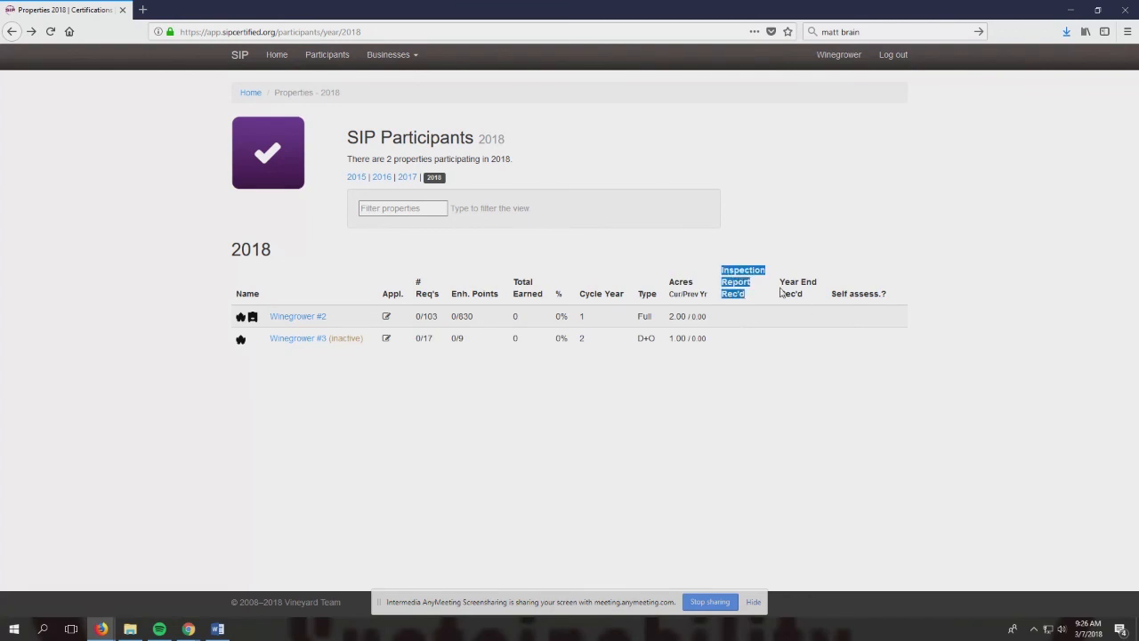
{"action": "left_click_drag", "start_coordinate": [779, 281], "coordinate": [816, 297]}
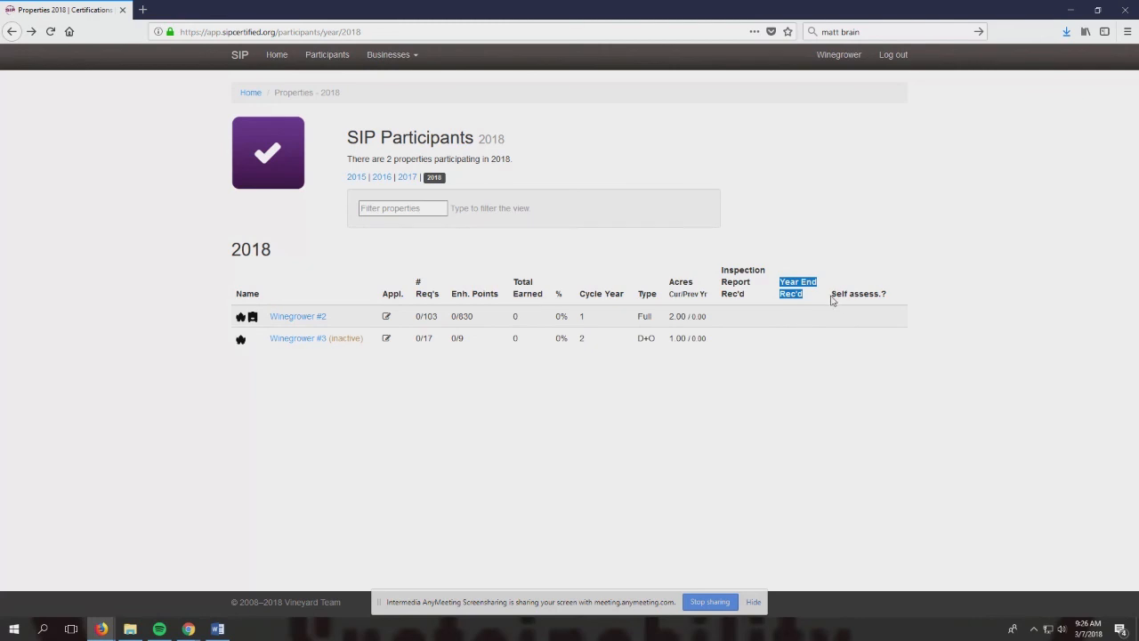
{"action": "left_click_drag", "start_coordinate": [835, 294], "coordinate": [894, 299]}
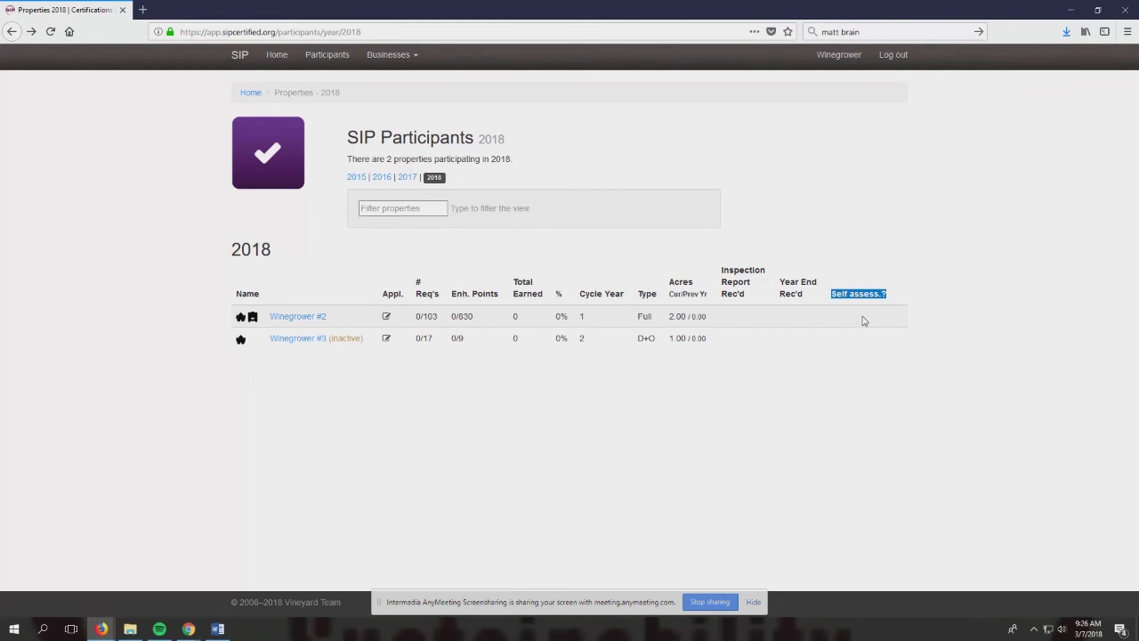
{"action": "left_click", "coordinate": [858, 321]}
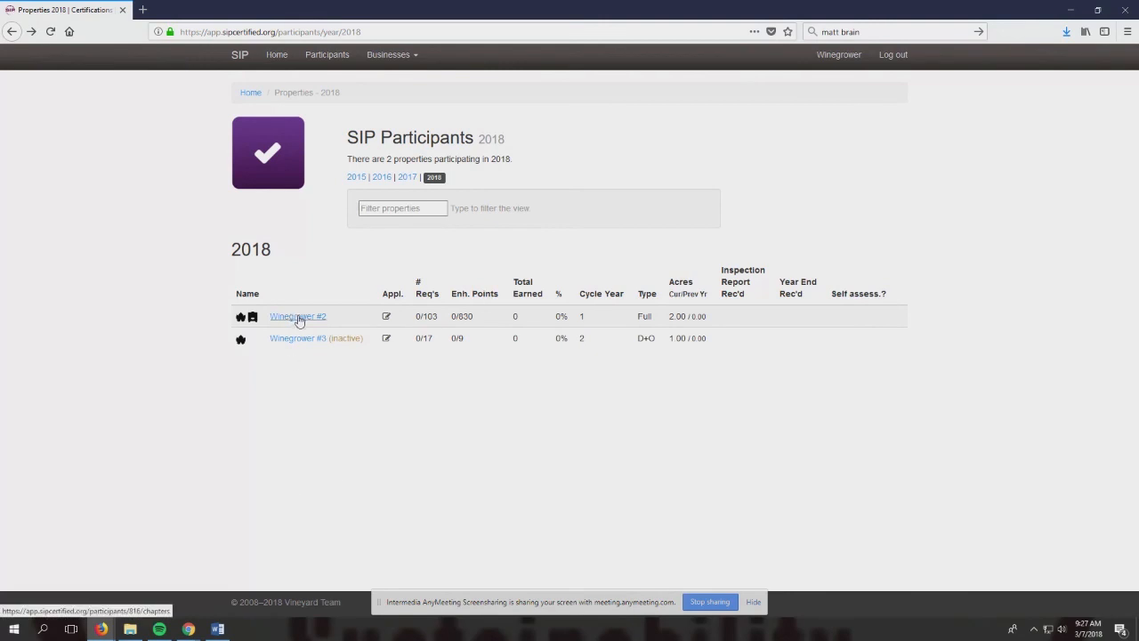
Step: Open the 2018 documents of Winegrower #2, view the Year at-a-Glance calendar as a full page and close it
{"action": "left_click", "coordinate": [291, 321]}
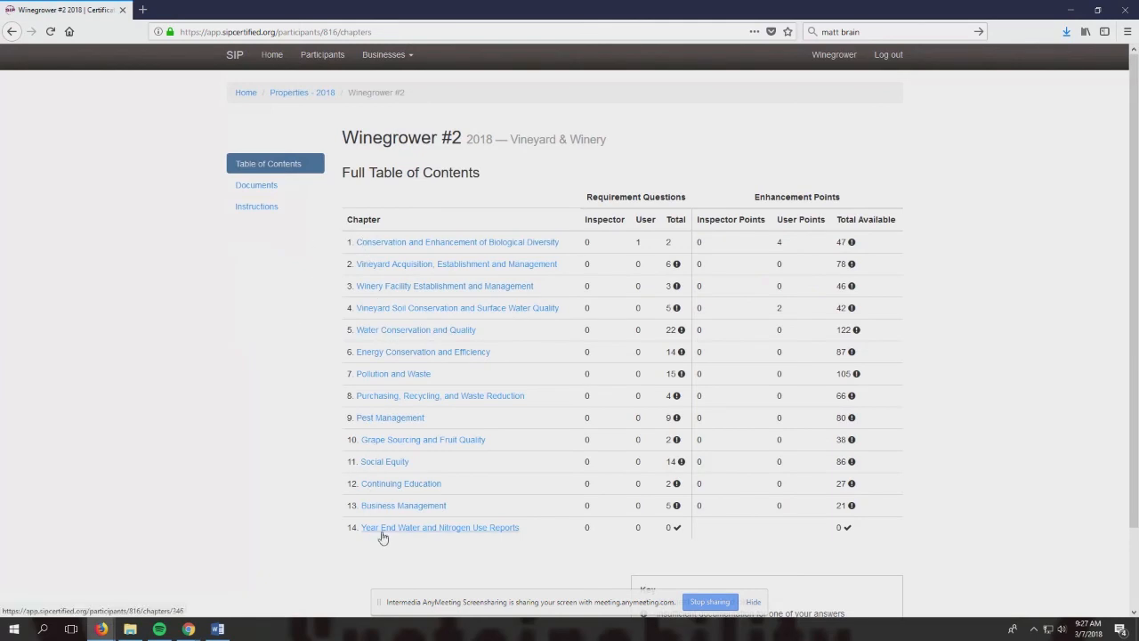
{"action": "left_click", "coordinate": [253, 191]}
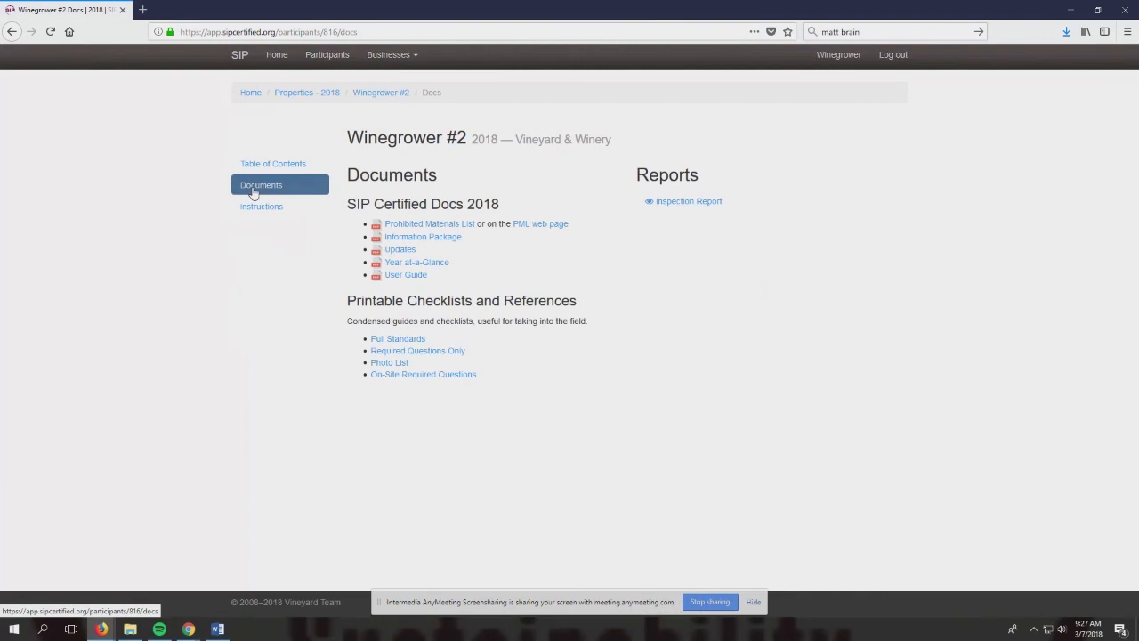
{"action": "left_click", "coordinate": [397, 267]}
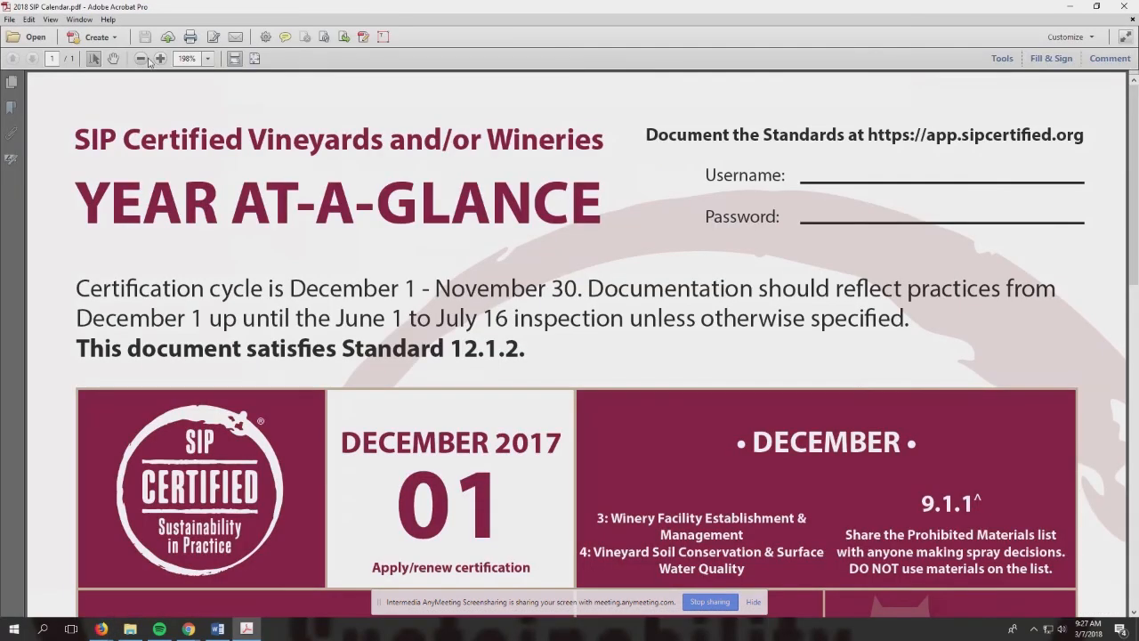
{"action": "left_click", "coordinate": [141, 57]}
{"action": "left_click", "coordinate": [141, 58]}
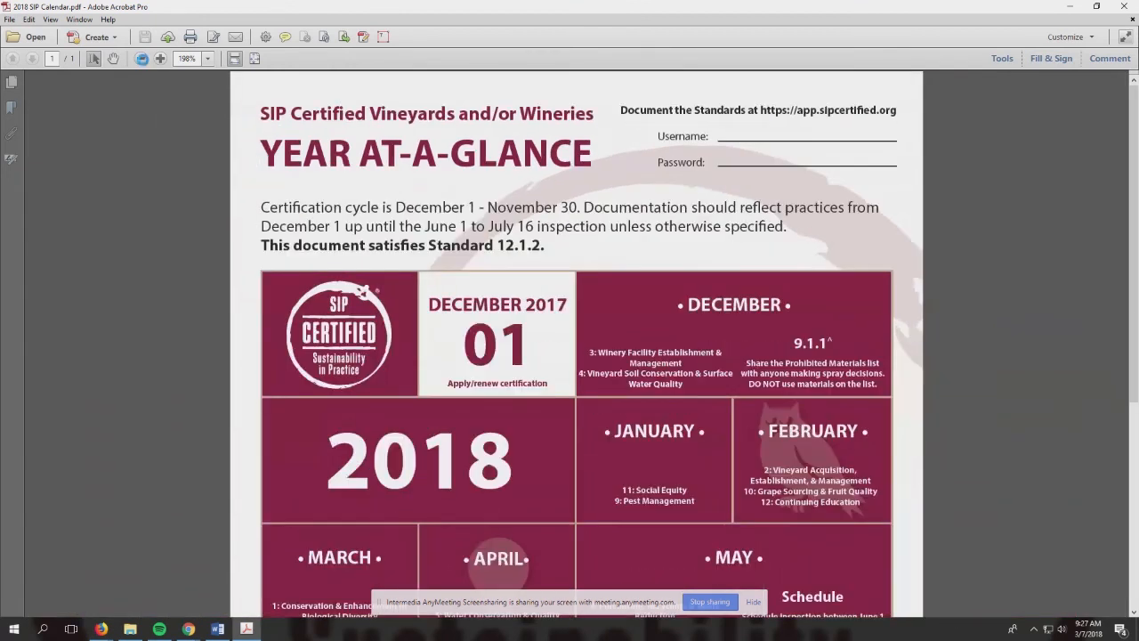
{"action": "left_click", "coordinate": [140, 58]}
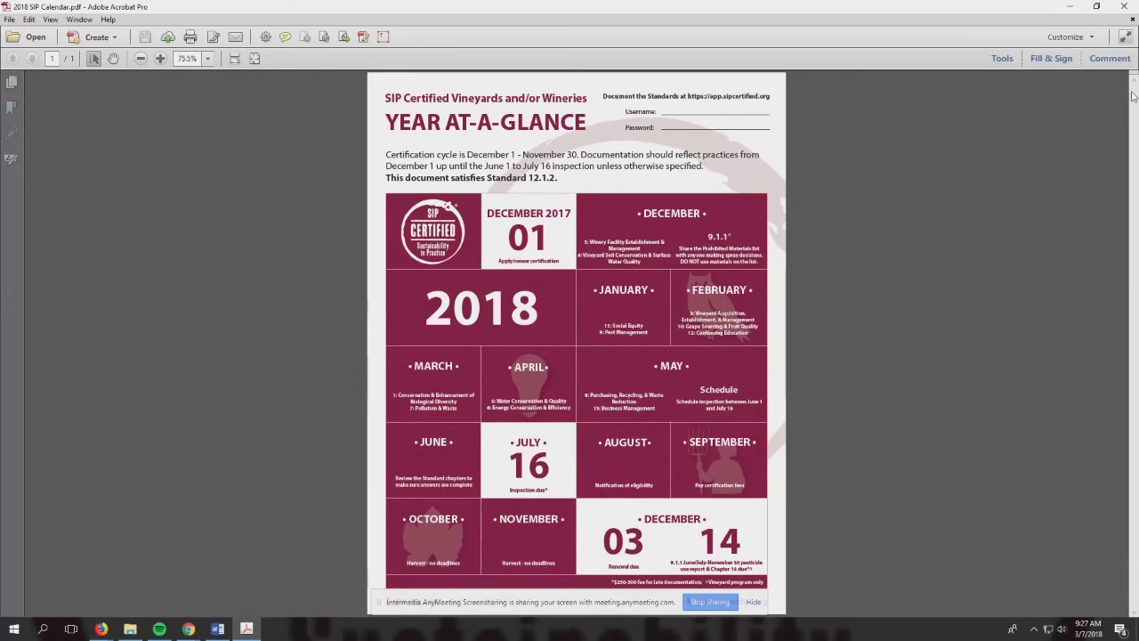
{"action": "left_click", "coordinate": [1124, 6]}
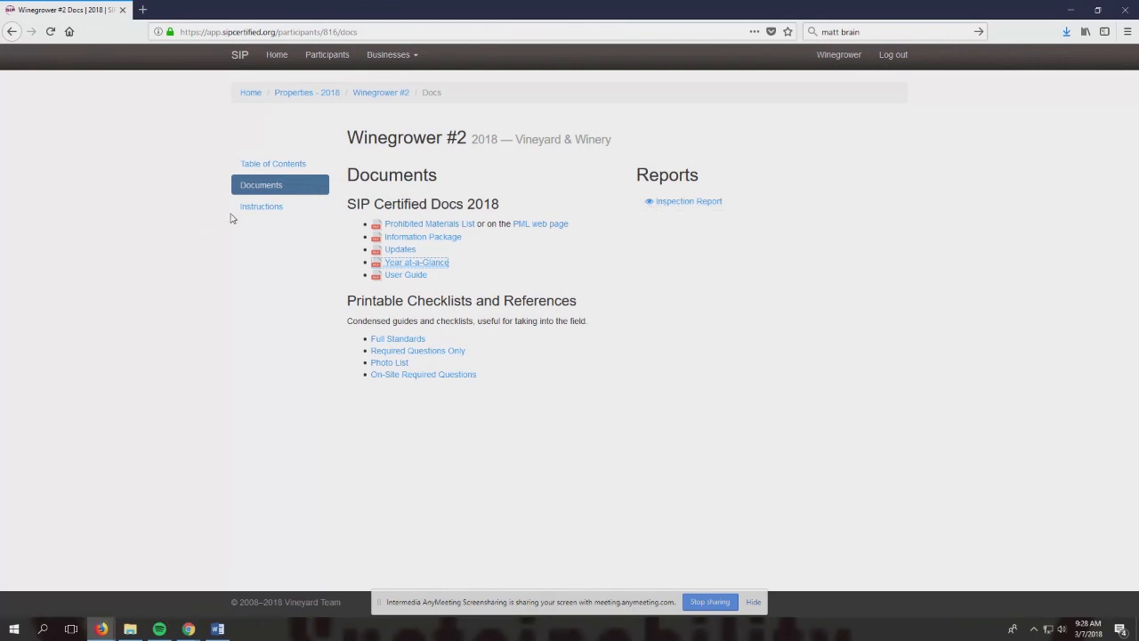
Step: Open the Winegrower #2 instructions and read the Documentation and Points section on Requirements and Management Enhancements
{"action": "left_click", "coordinate": [258, 211]}
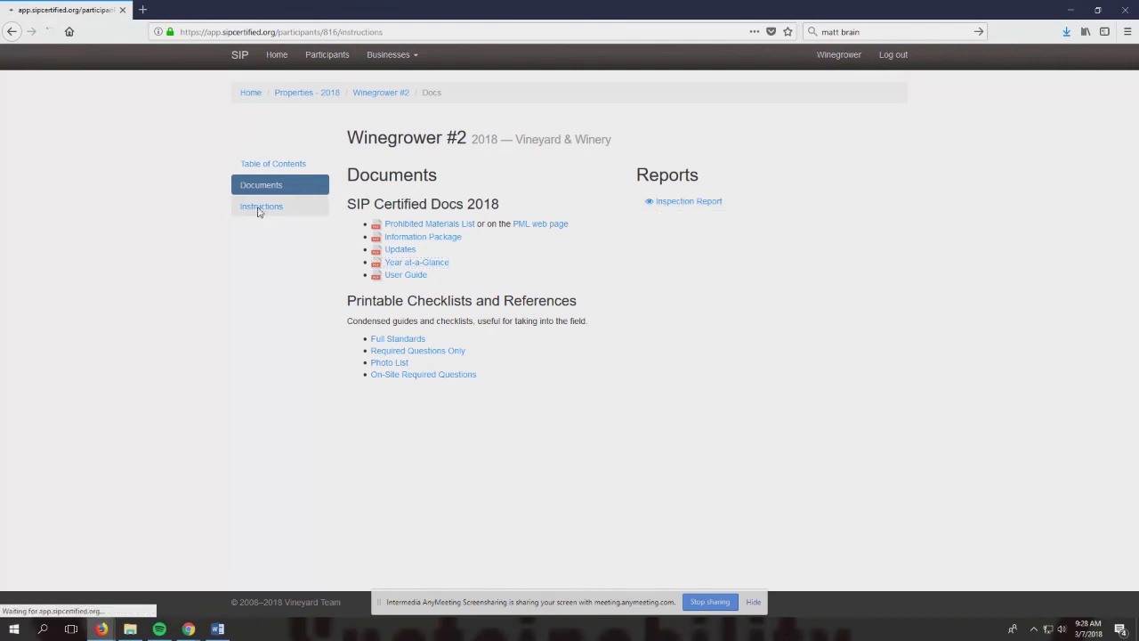
{"action": "left_click_drag", "start_coordinate": [1133, 129], "coordinate": [1137, 291]}
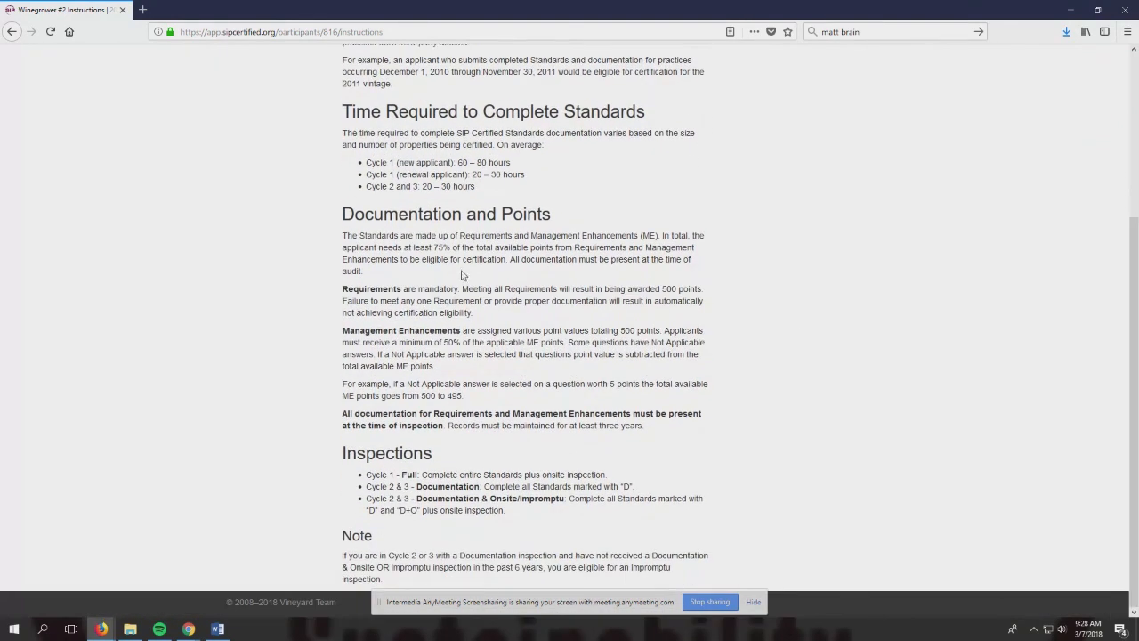
{"action": "double_click", "coordinate": [363, 289]}
{"action": "double_click", "coordinate": [372, 342]}
{"action": "left_click", "coordinate": [365, 342]}
{"action": "scroll", "coordinate": [421, 541], "scroll_direction": "up", "scroll_amount": 3}
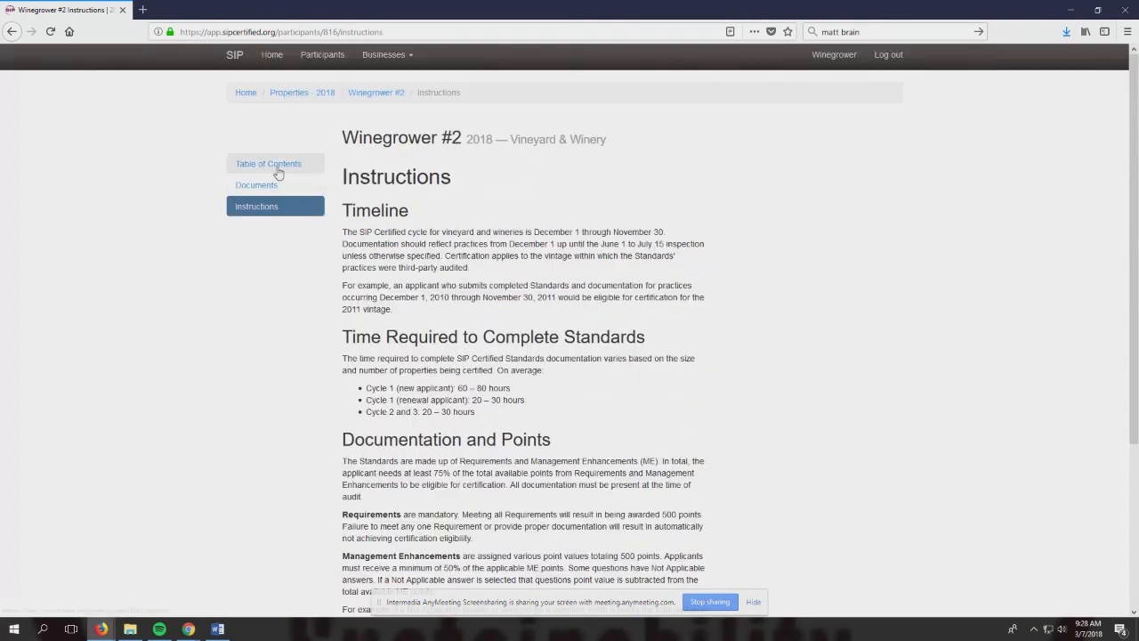
Step: Return to the Winegrower #2 table of contents and review the chapter list and the symbol key
{"action": "left_click", "coordinate": [276, 172]}
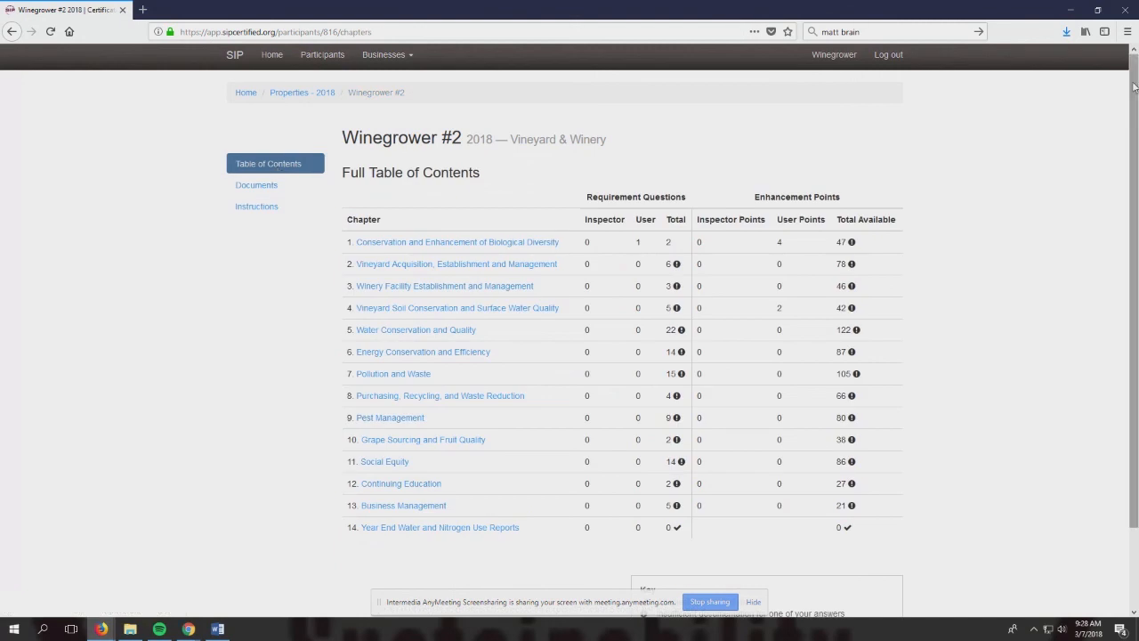
{"action": "left_click_drag", "start_coordinate": [1135, 86], "coordinate": [1137, 190]}
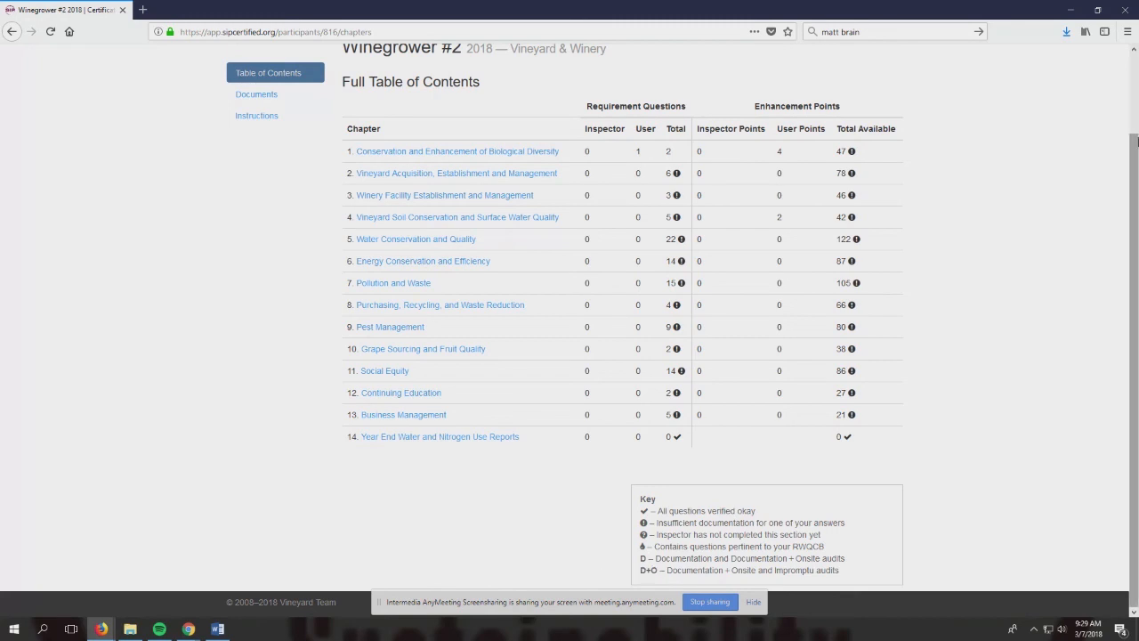
{"action": "scroll", "coordinate": [1136, 157], "scroll_direction": "up", "scroll_amount": 3}
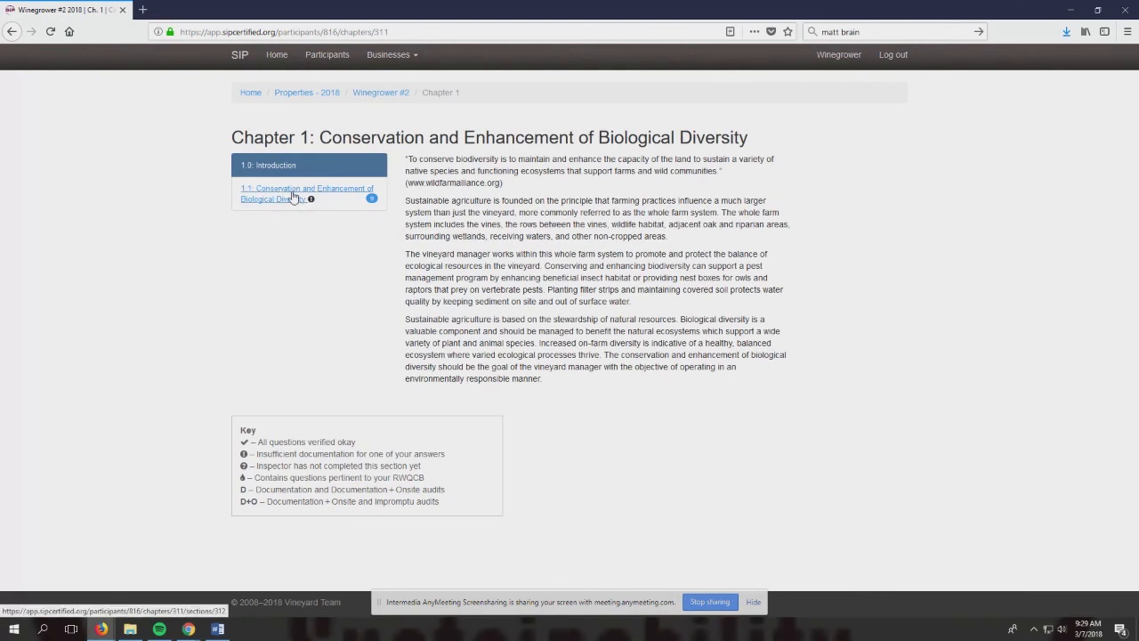
Step: Open section 1.1 of Chapter 1 and review its Requirements and Enhancements questions
{"action": "left_click", "coordinate": [279, 195]}
{"action": "left_click_drag", "start_coordinate": [1136, 138], "coordinate": [1137, 178]}
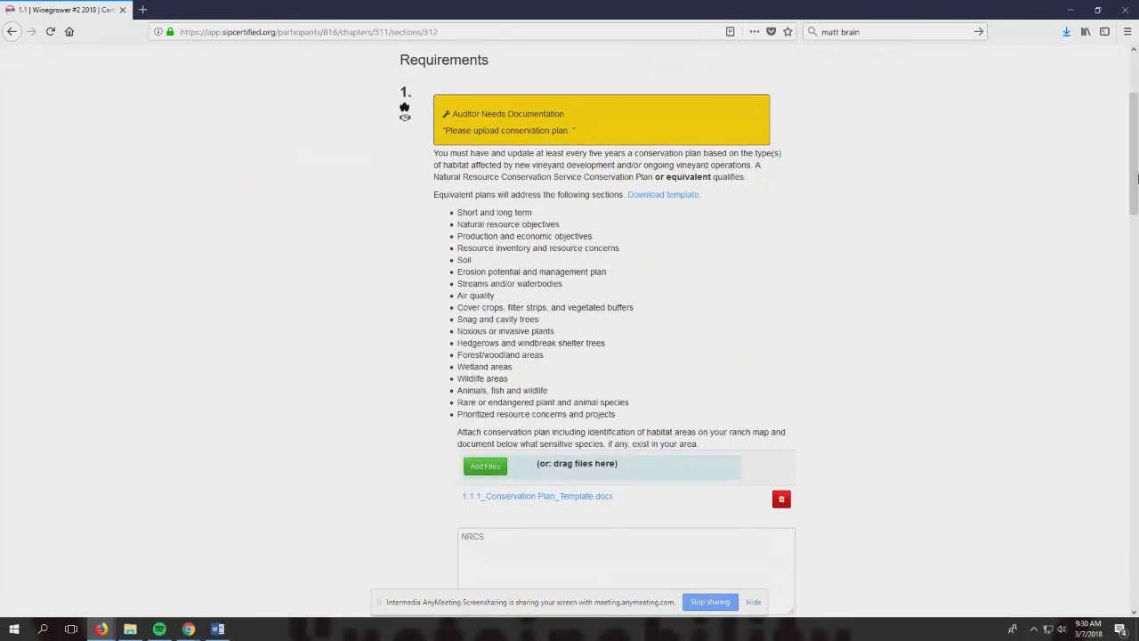
{"action": "double_click", "coordinate": [442, 62]}
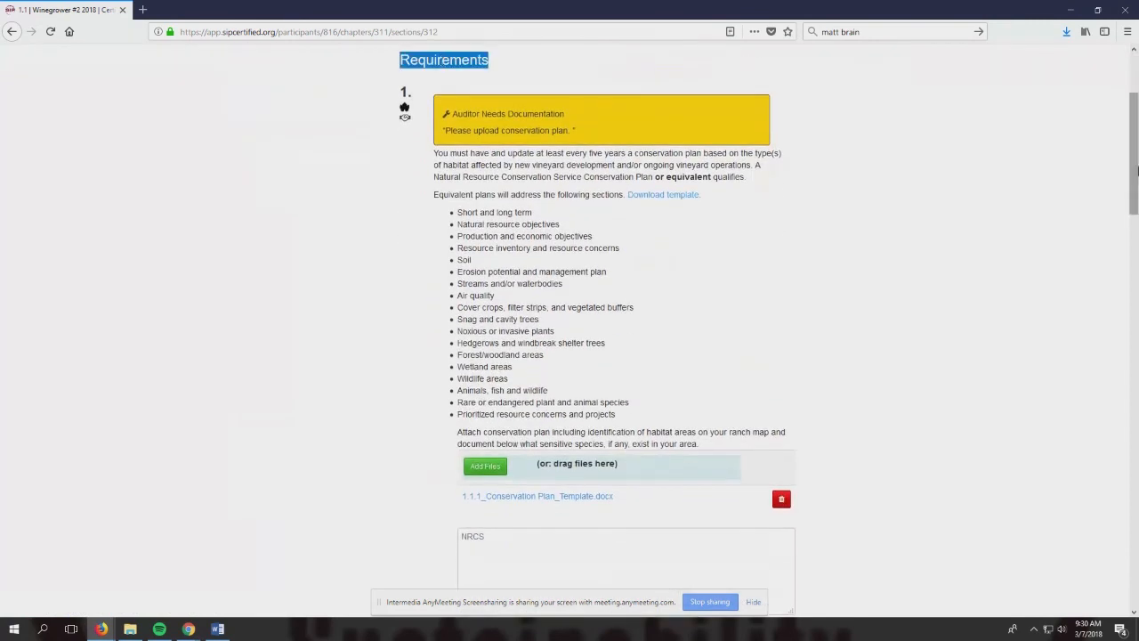
{"action": "left_click_drag", "start_coordinate": [1136, 169], "coordinate": [1137, 344]}
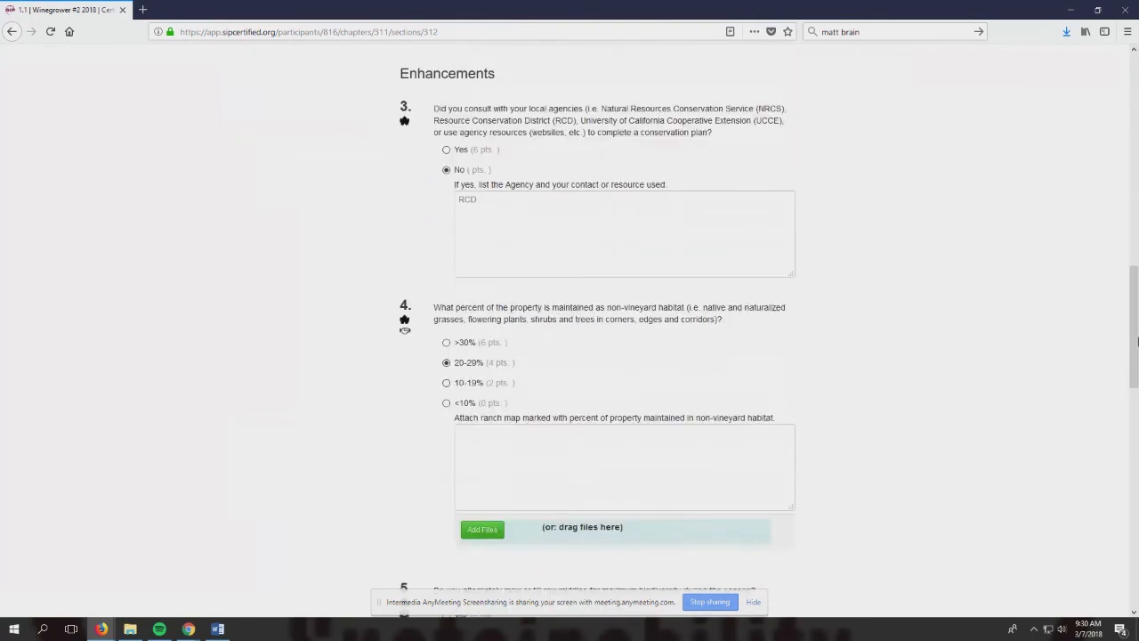
Step: Upload 1.1.1_Conservation Plan_Template.docx as the conservation plan attachment for question 1 in section 1.1
{"action": "double_click", "coordinate": [433, 73]}
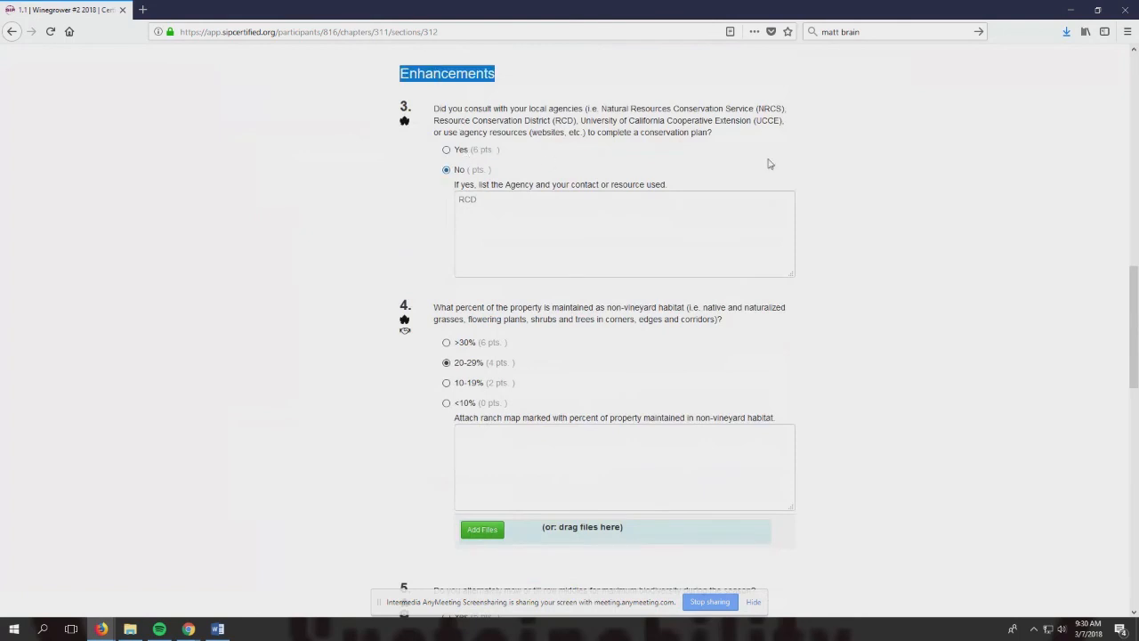
{"action": "left_click_drag", "start_coordinate": [1134, 309], "coordinate": [1126, 142]}
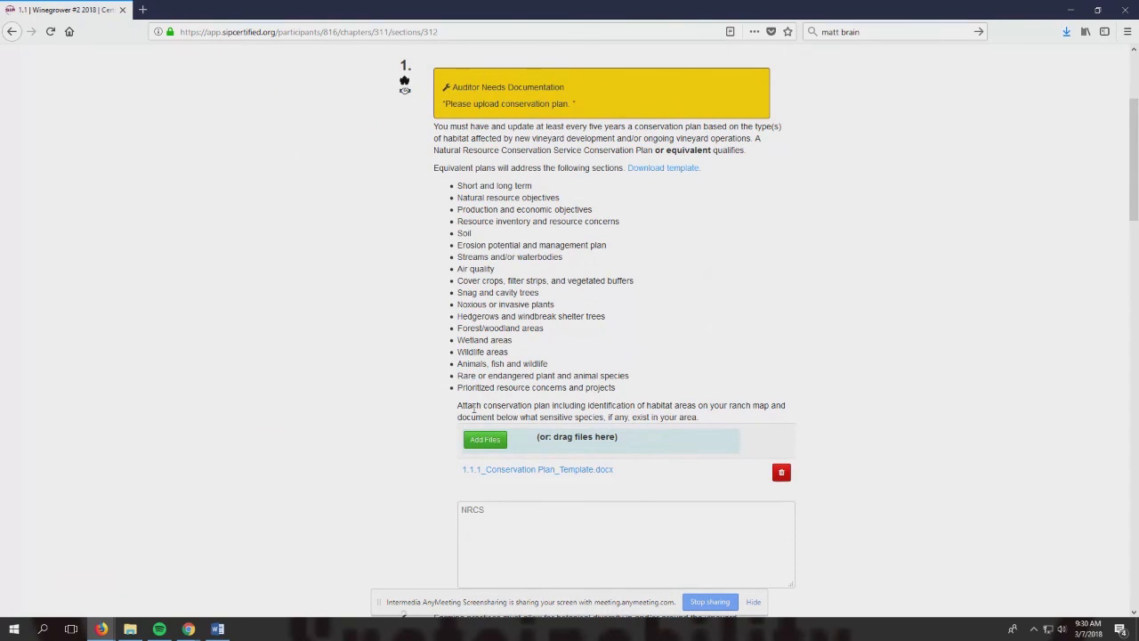
{"action": "left_click", "coordinate": [481, 441]}
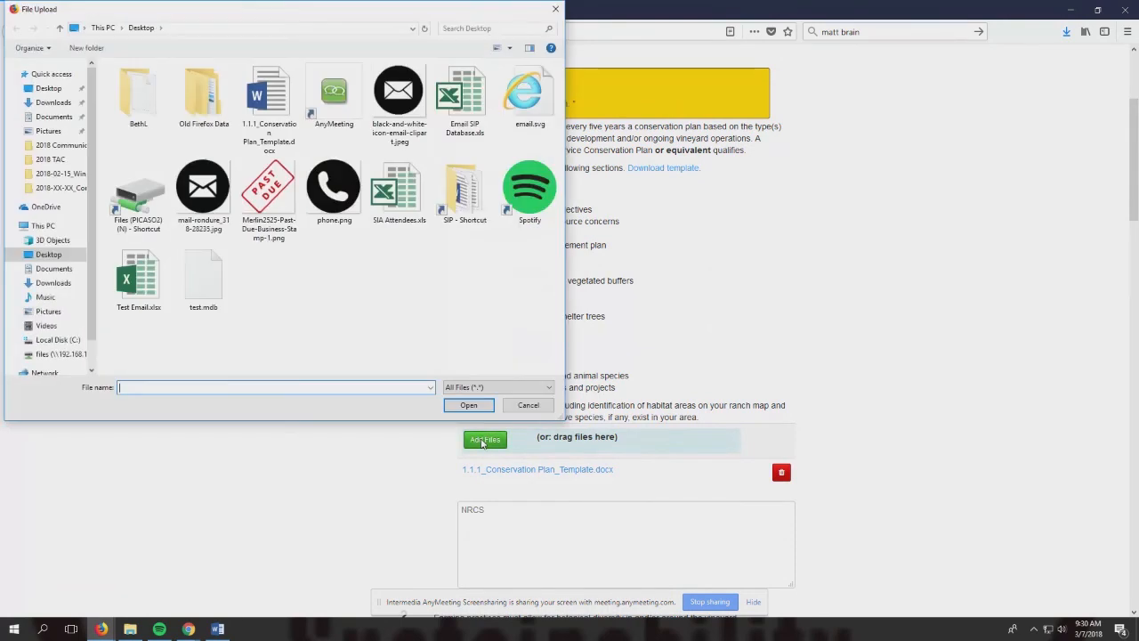
{"action": "double_click", "coordinate": [262, 111]}
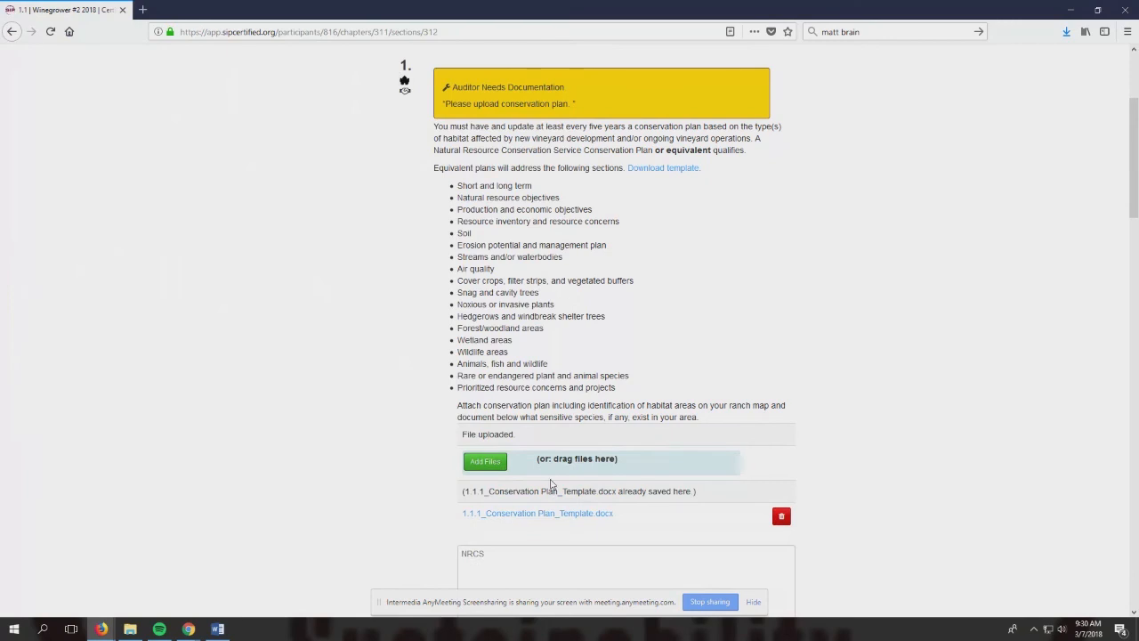
Step: Replace the comment under question 1's conservation plan attachment with RCD
{"action": "left_click_drag", "start_coordinate": [1133, 159], "coordinate": [1133, 238]}
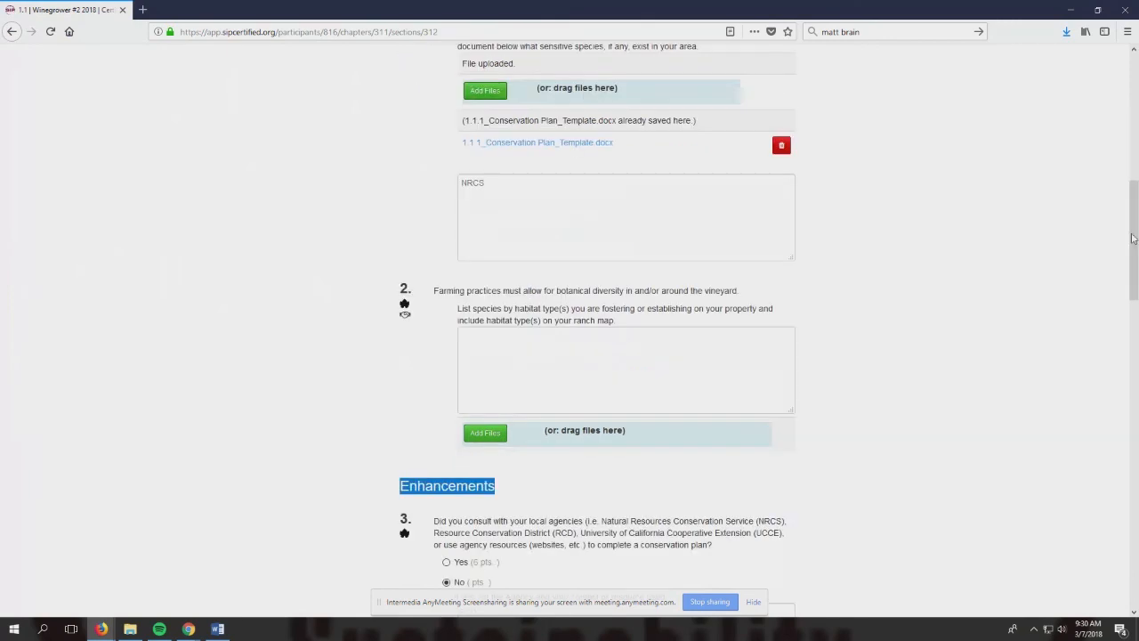
{"action": "left_click_drag", "start_coordinate": [491, 188], "coordinate": [380, 192]}
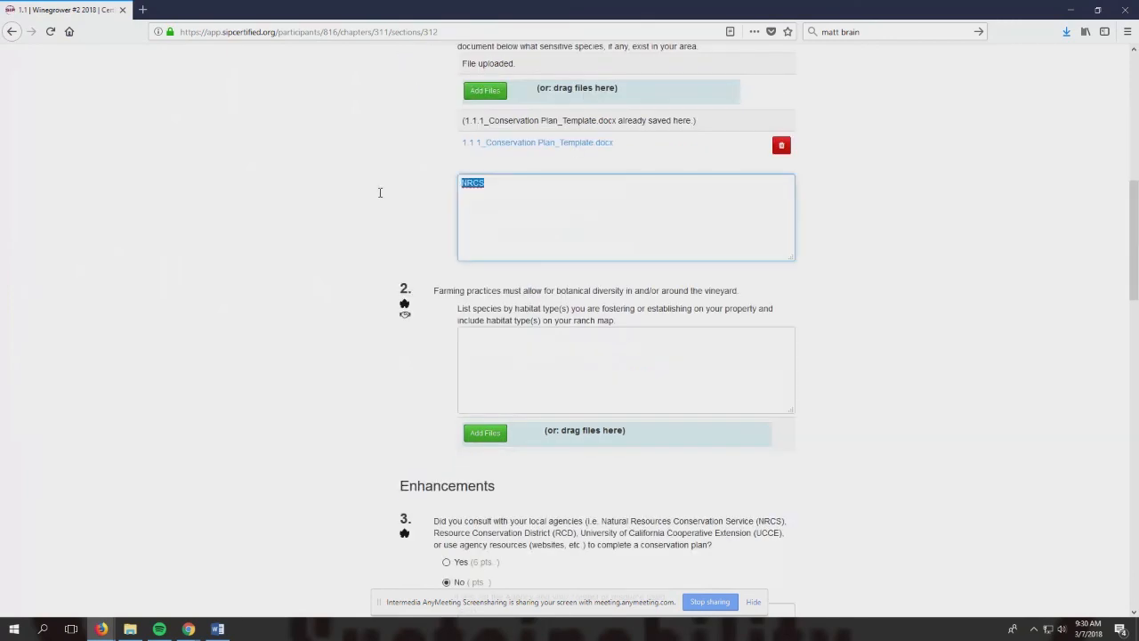
{"action": "type", "text": "RCD"}
Step: Answer Yes to enhancement question 3 about consulting local agencies, keeping RCD as the agency, and save the section's answers
{"action": "left_click_drag", "start_coordinate": [1136, 223], "coordinate": [1138, 315]}
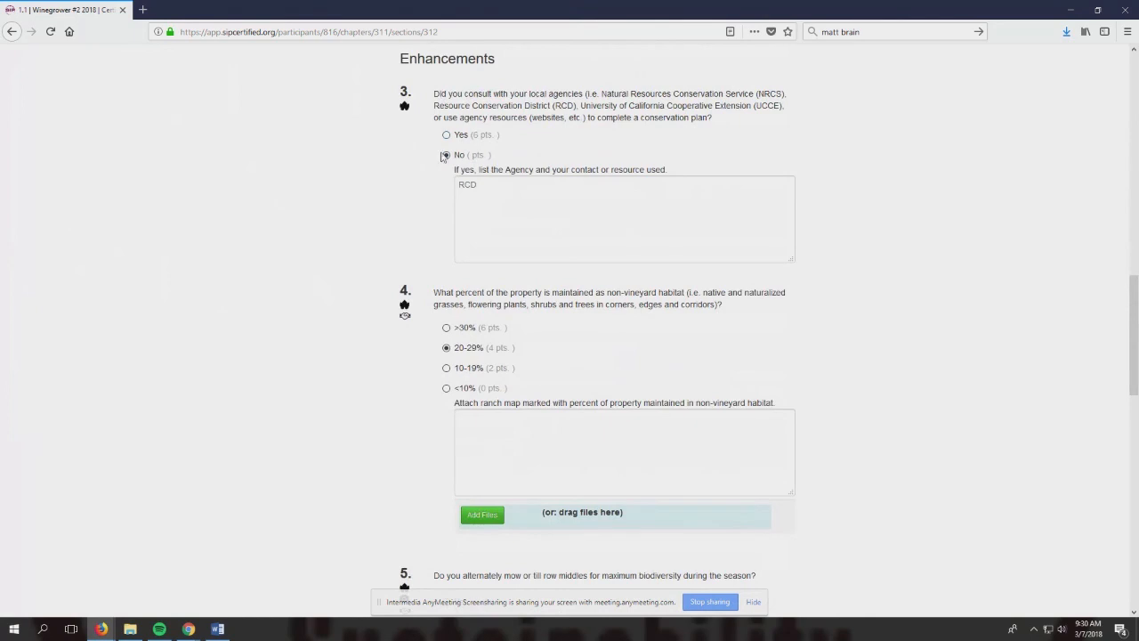
{"action": "left_click_drag", "start_coordinate": [498, 195], "coordinate": [413, 186]}
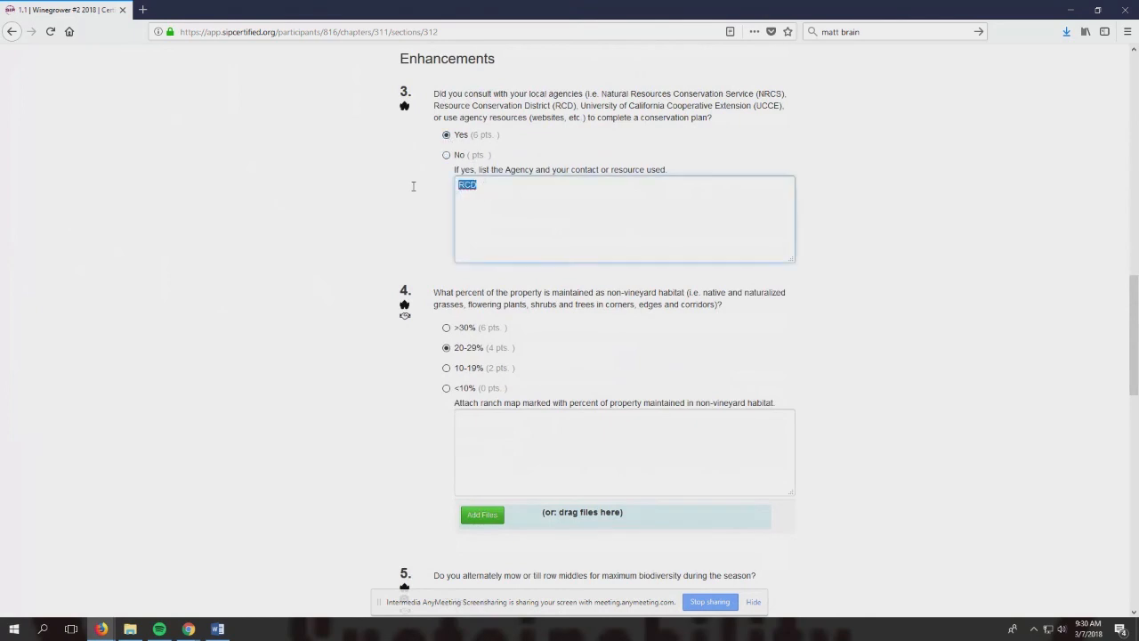
{"action": "left_click", "coordinate": [664, 216]}
{"action": "left_click_drag", "start_coordinate": [1132, 303], "coordinate": [1131, 526]}
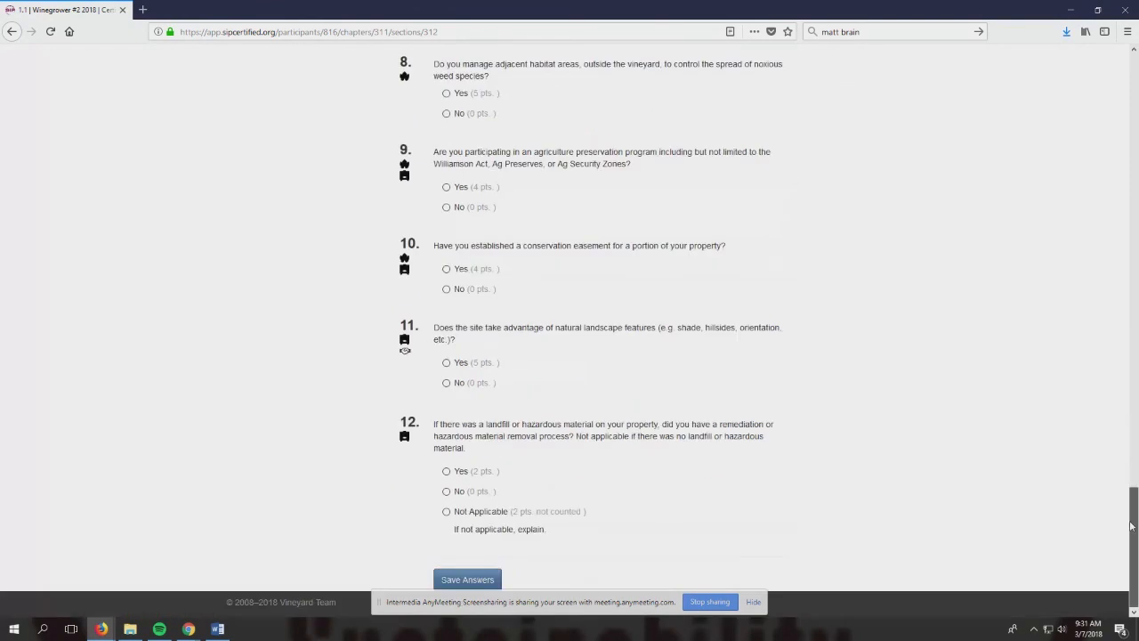
{"action": "left_click", "coordinate": [475, 583]}
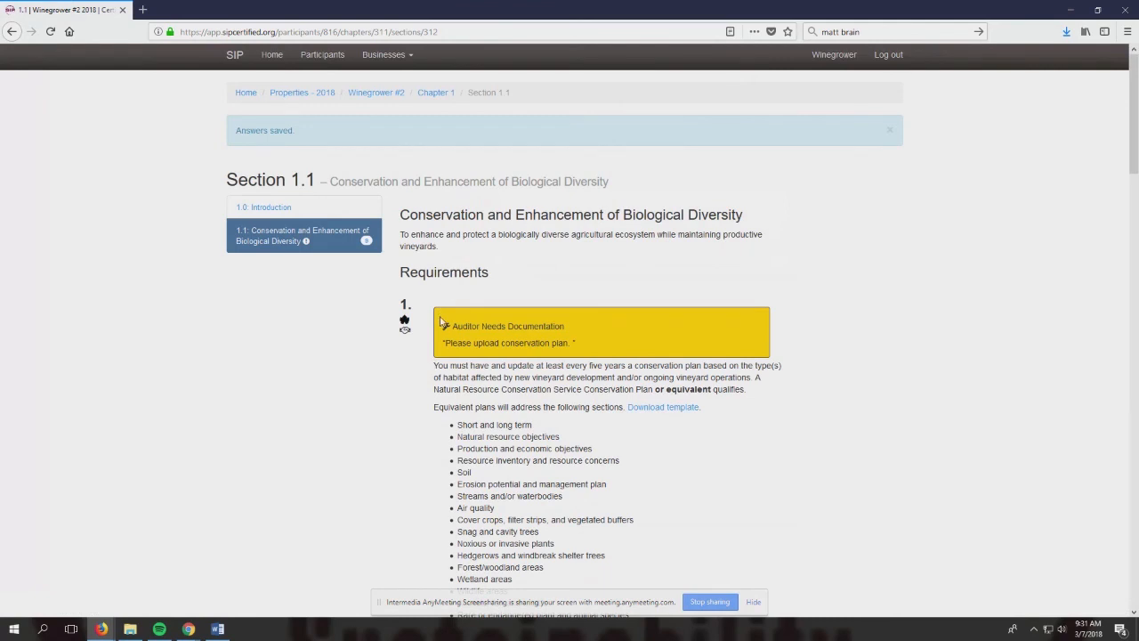
Step: Review the auditor's documentation request on question 1 of section 1.1
{"action": "left_click_drag", "start_coordinate": [580, 344], "coordinate": [433, 320]}
{"action": "left_click", "coordinate": [541, 343]}
{"action": "left_click_drag", "start_coordinate": [1135, 178], "coordinate": [1136, 225]}
{"action": "left_click_drag", "start_coordinate": [478, 128], "coordinate": [568, 127]}
{"action": "left_click", "coordinate": [575, 129]}
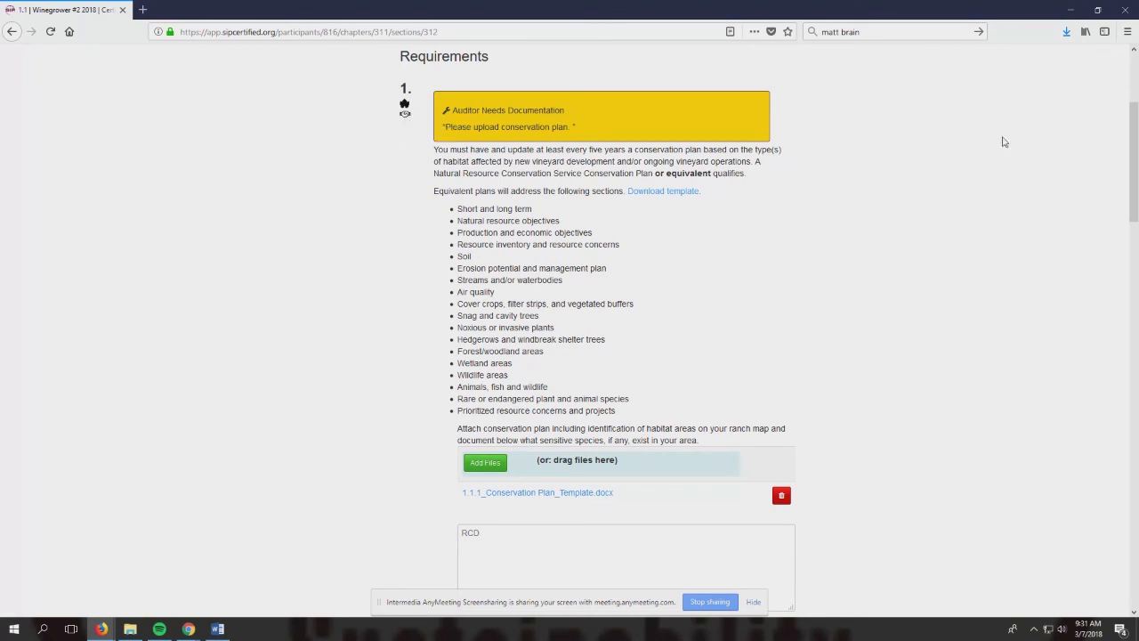
Step: Review enhancement questions 5 to 12 of section 1.1, including the photo-required symbol and the landfill question
{"action": "left_click_drag", "start_coordinate": [1137, 167], "coordinate": [1136, 396]}
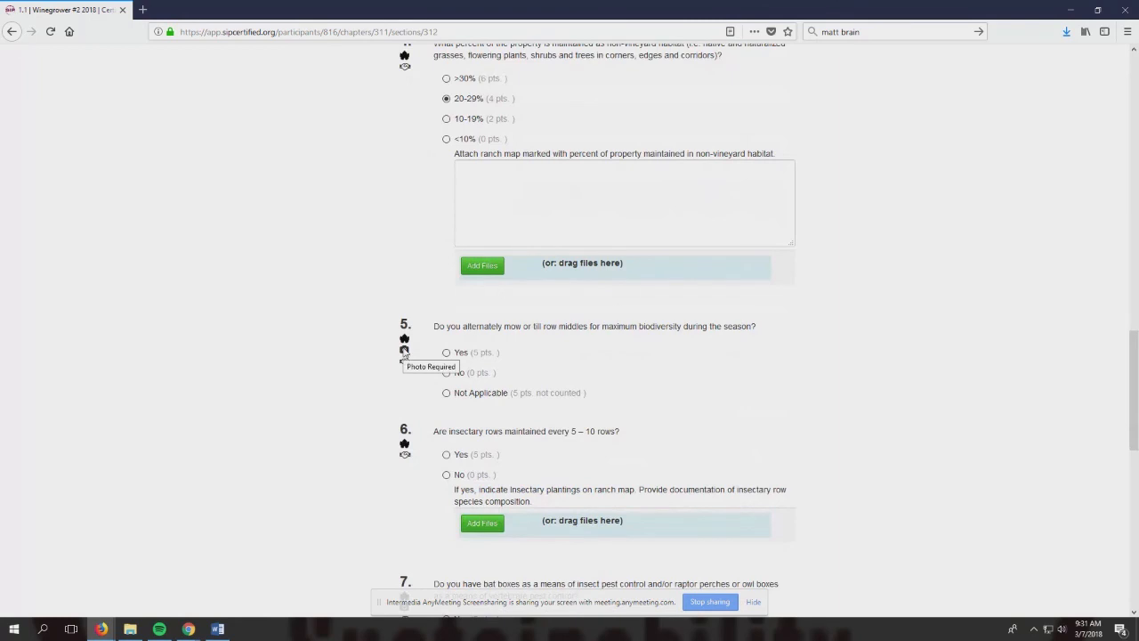
{"action": "left_click_drag", "start_coordinate": [1136, 363], "coordinate": [1137, 500]}
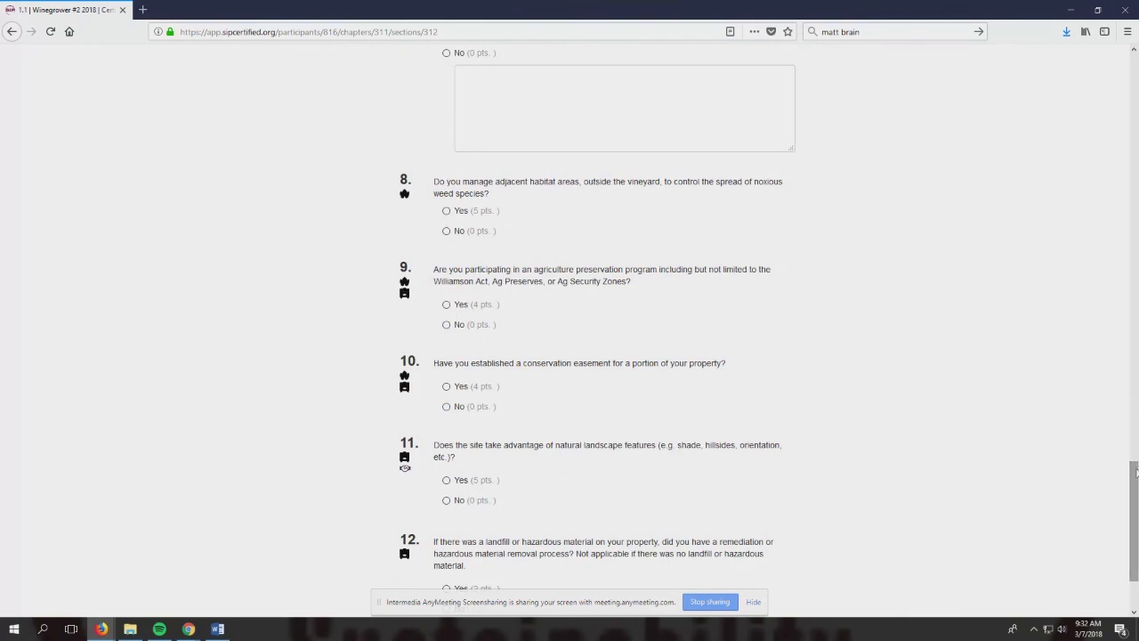
{"action": "left_click_drag", "start_coordinate": [1135, 474], "coordinate": [1135, 508]}
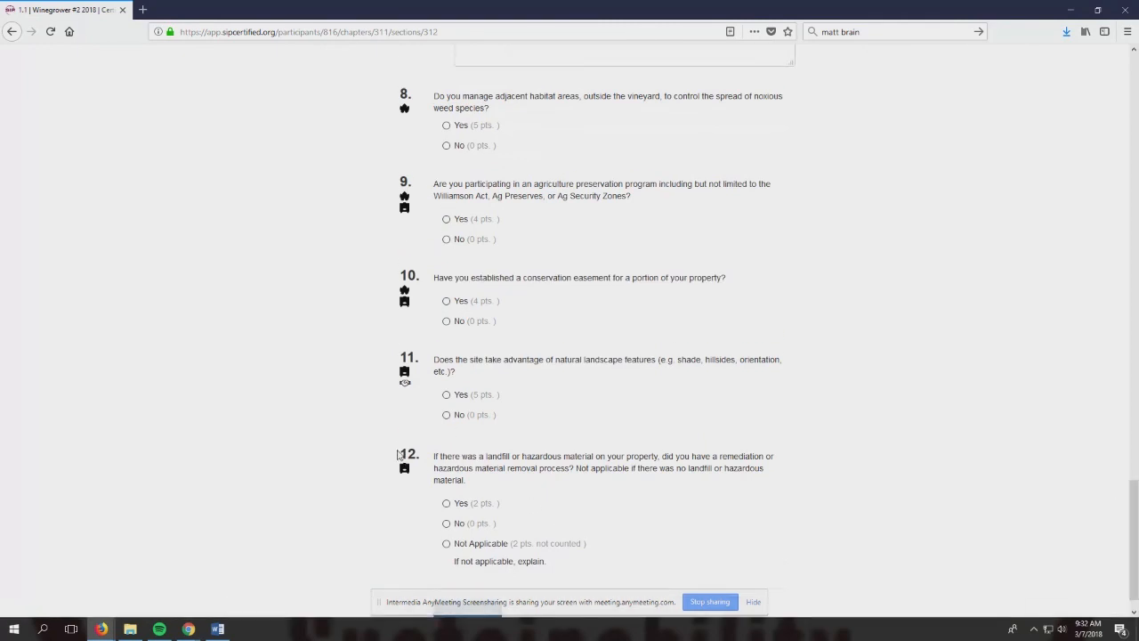
{"action": "left_click_drag", "start_coordinate": [472, 482], "coordinate": [433, 456]}
{"action": "left_click", "coordinate": [471, 487]}
{"action": "left_click", "coordinate": [433, 456]}
Step: Return to the 2018 properties list by way of the Winegrower #2 table of contents and check Winegrower #3's audit type
{"action": "left_click_drag", "start_coordinate": [1137, 497], "coordinate": [1135, 60]}
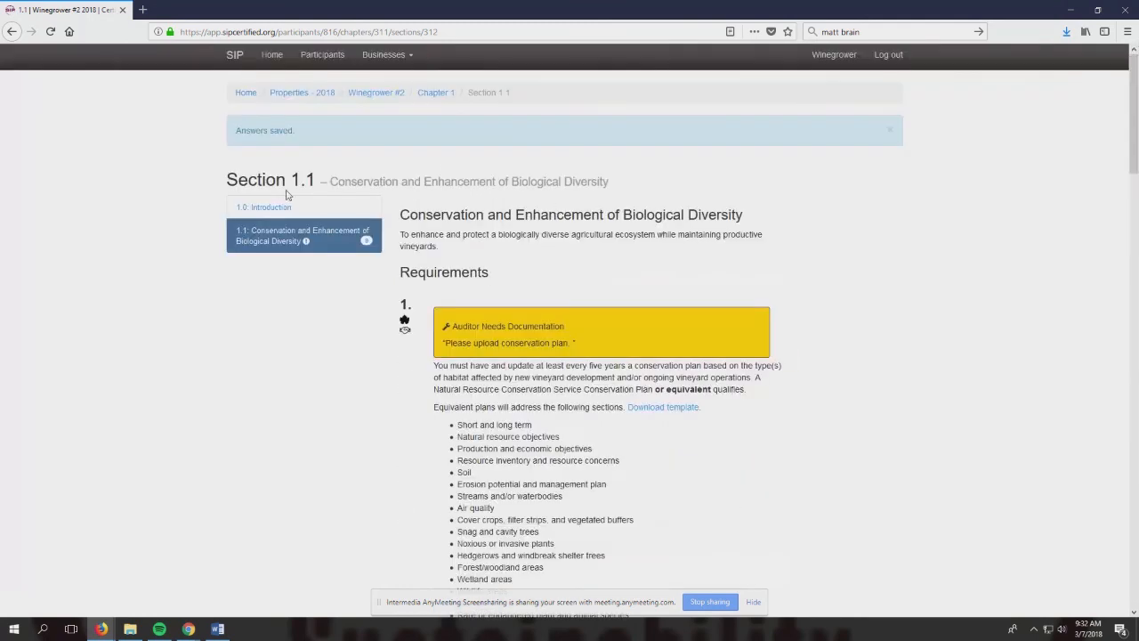
{"action": "left_click", "coordinate": [359, 96]}
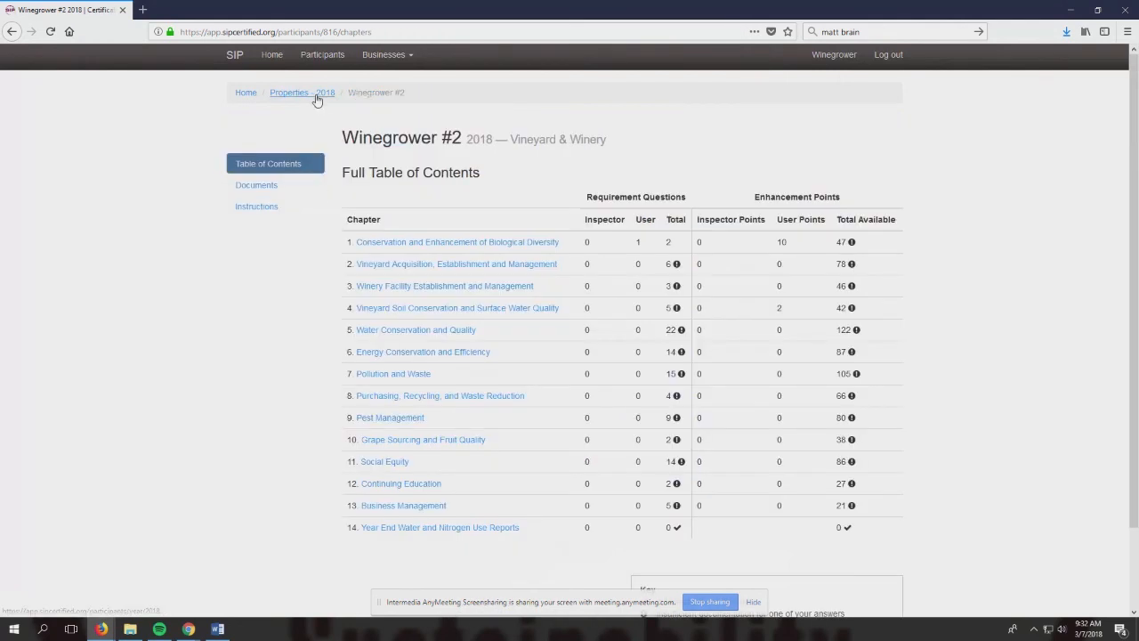
{"action": "left_click", "coordinate": [317, 96]}
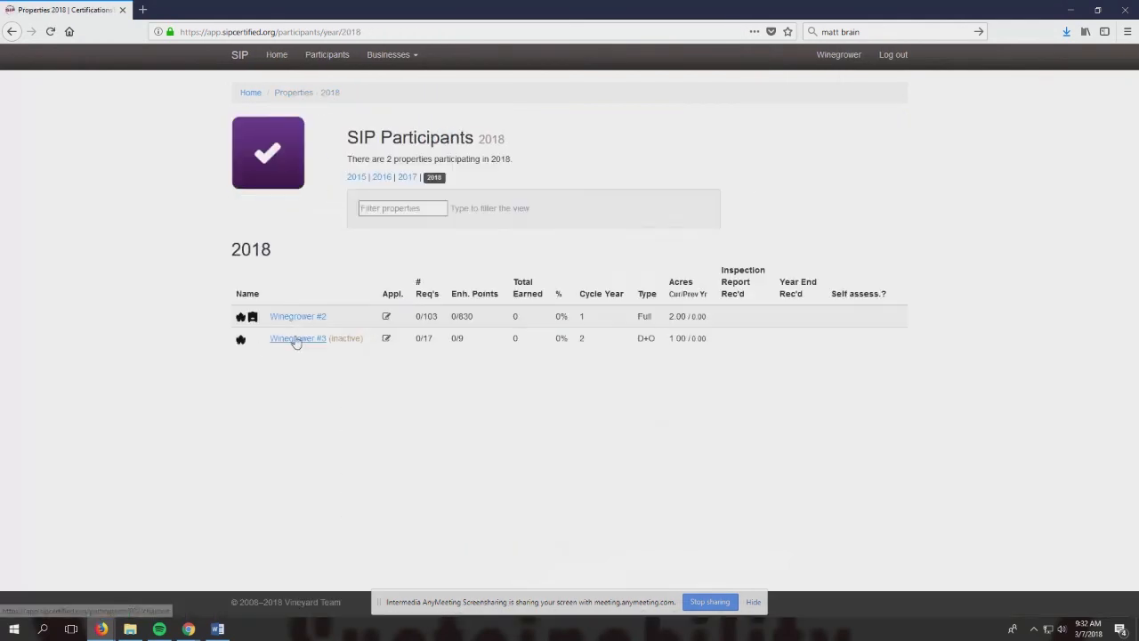
{"action": "left_click_drag", "start_coordinate": [636, 339], "coordinate": [660, 344]}
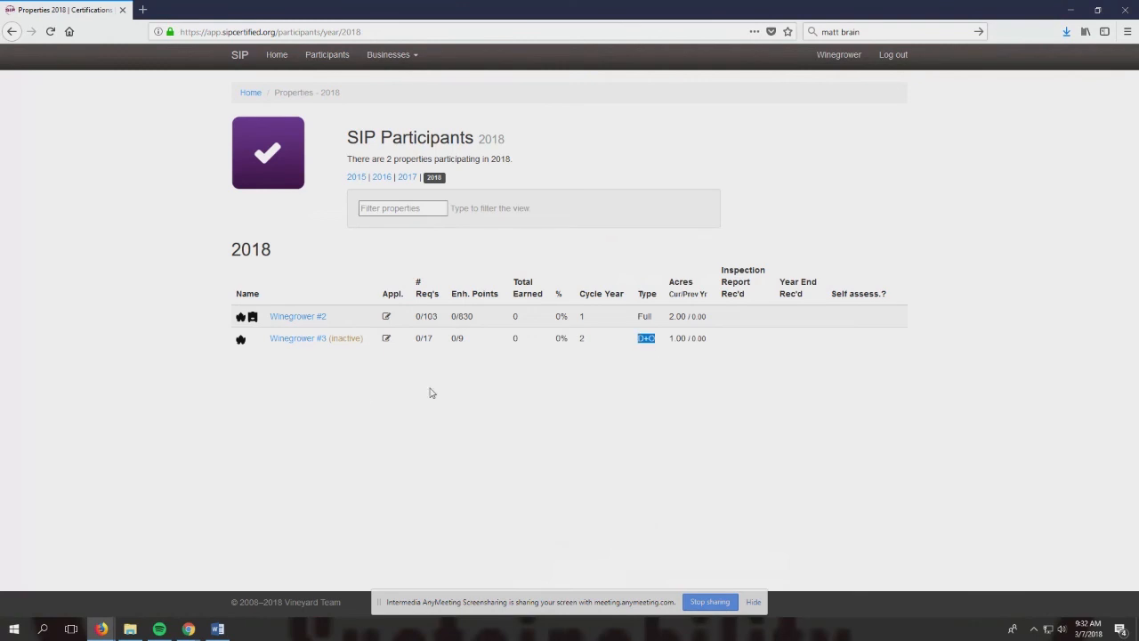
Step: Open the Winegrower #3 table of contents and examine the D and D+O audit markers beside the chapters
{"action": "left_click", "coordinate": [301, 343]}
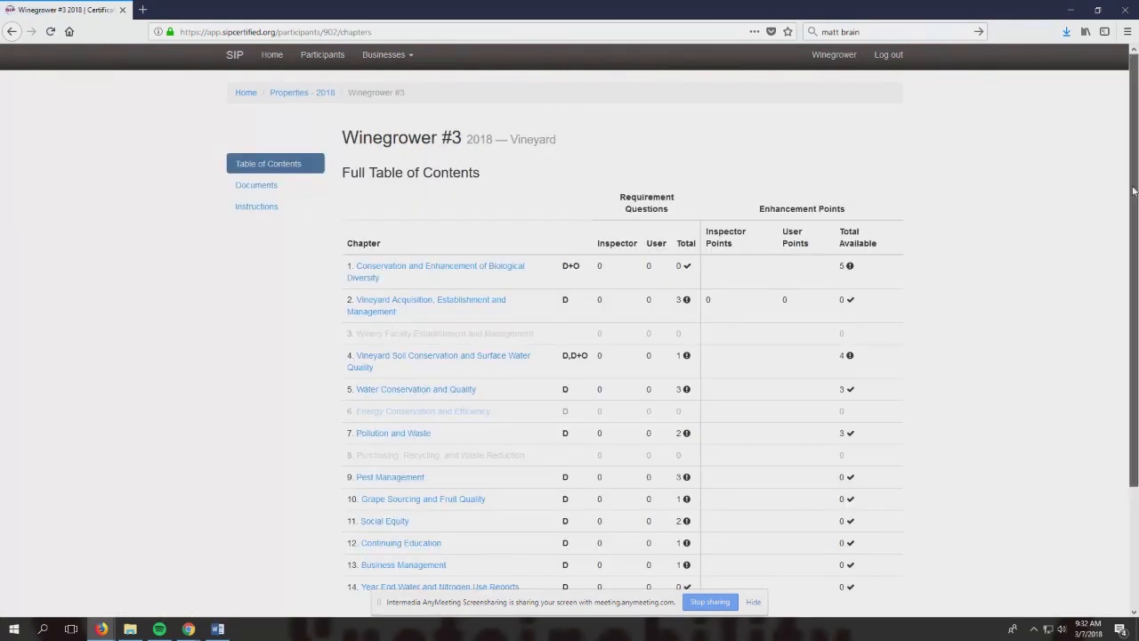
{"action": "scroll", "coordinate": [1134, 191], "scroll_direction": "down", "scroll_amount": 2}
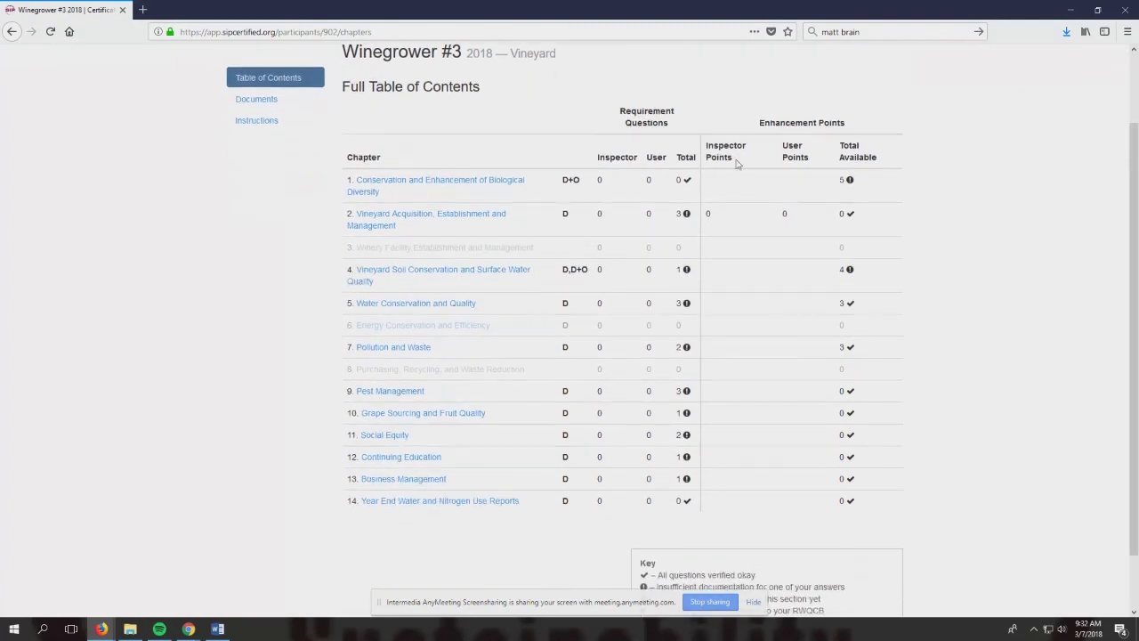
{"action": "left_click_drag", "start_coordinate": [564, 181], "coordinate": [567, 217]}
{"action": "left_click", "coordinate": [567, 215]}
{"action": "left_click_drag", "start_coordinate": [572, 269], "coordinate": [590, 273]}
{"action": "left_click", "coordinate": [590, 273]}
{"action": "left_click_drag", "start_coordinate": [563, 180], "coordinate": [583, 184]}
{"action": "double_click", "coordinate": [565, 215]}
Step: Open section 2.5 Tissue Analysis in Chapter 2 of Winegrower #3 and review its documentation audit requirement
{"action": "left_click", "coordinate": [482, 218]}
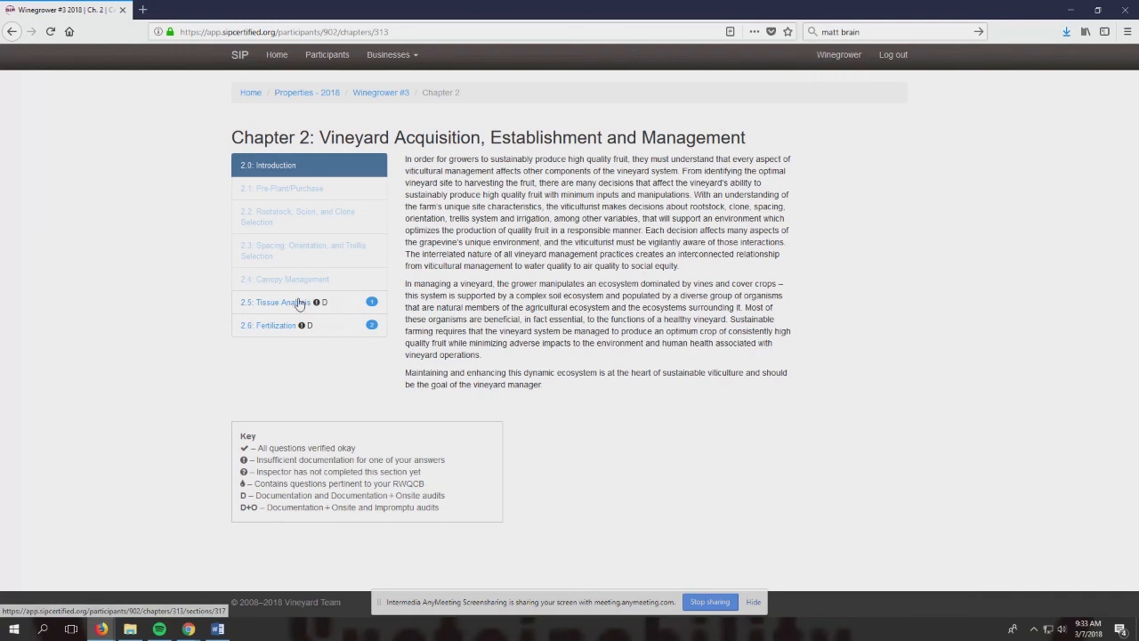
{"action": "double_click", "coordinate": [309, 326]}
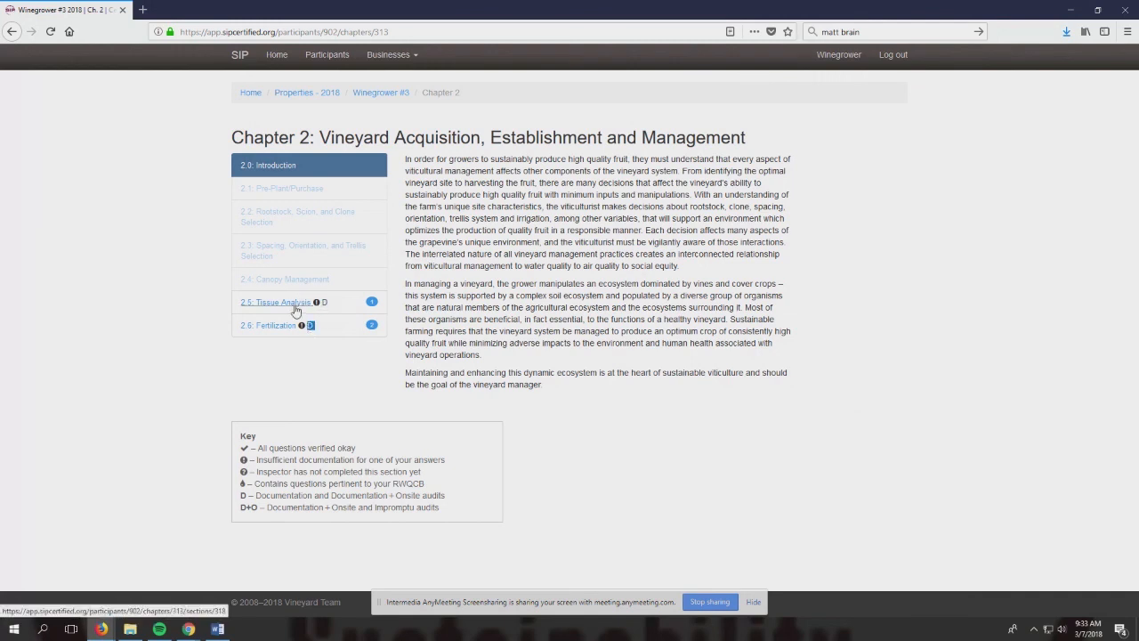
{"action": "left_click", "coordinate": [295, 306]}
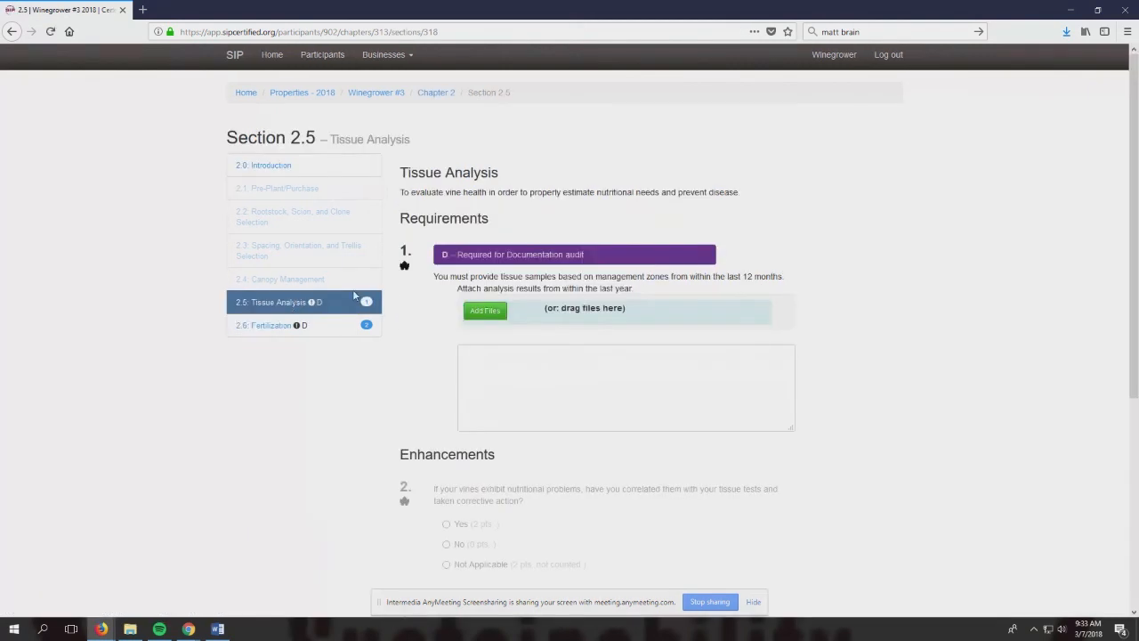
{"action": "left_click_drag", "start_coordinate": [422, 255], "coordinate": [602, 267]}
{"action": "left_click", "coordinate": [599, 266]}
{"action": "left_click_drag", "start_coordinate": [1136, 173], "coordinate": [1137, 244]}
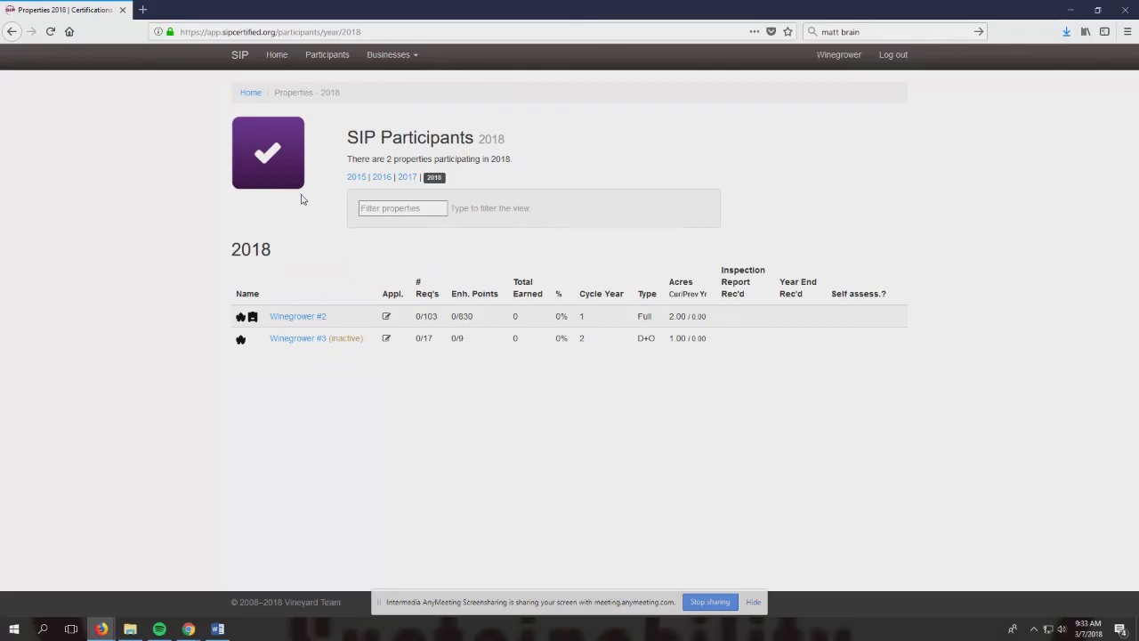
Step: Show the 2017 participants, open the renewal form for Winegrower #1 and read its required statements
{"action": "left_click", "coordinate": [408, 178]}
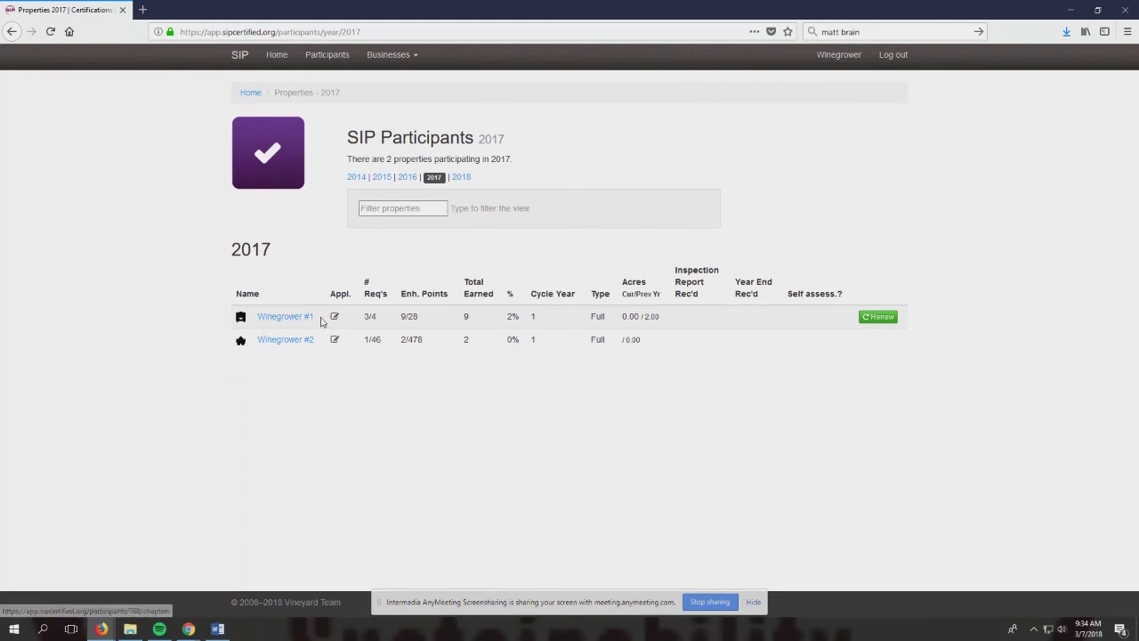
{"action": "left_click", "coordinate": [887, 320]}
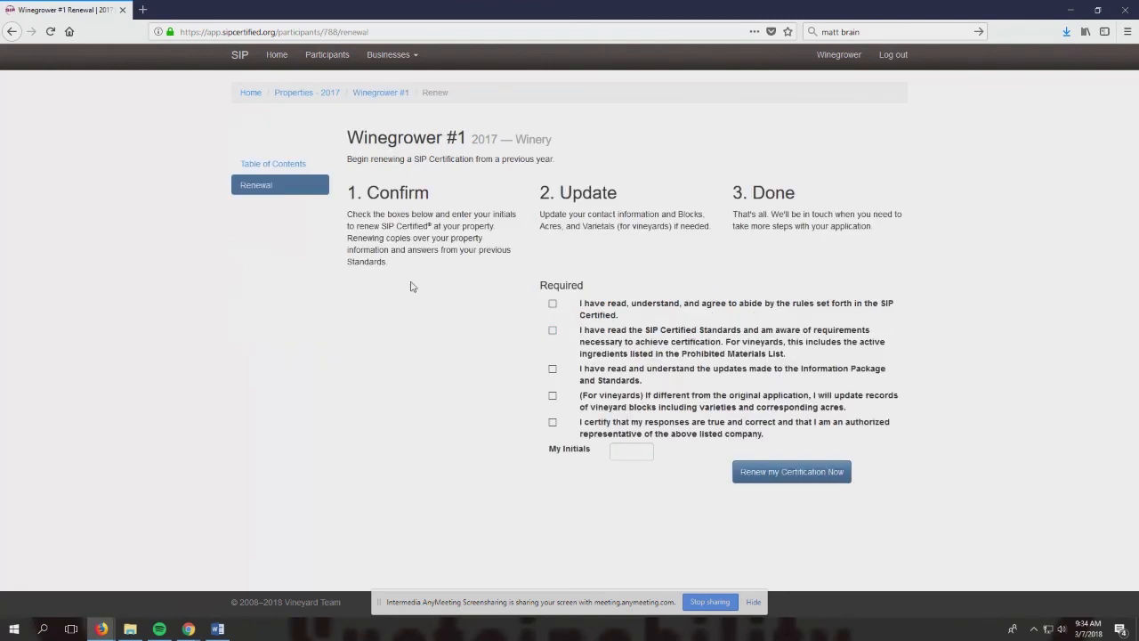
{"action": "left_click_drag", "start_coordinate": [579, 308], "coordinate": [637, 417]}
{"action": "left_click", "coordinate": [639, 423]}
Step: Accept all five required statements on the Winegrower #1 renewal form and fill in the representative's initials
{"action": "left_click", "coordinate": [553, 305]}
{"action": "left_click", "coordinate": [553, 330]}
{"action": "left_click", "coordinate": [553, 368]}
{"action": "left_click", "coordinate": [553, 397]}
{"action": "left_click", "coordinate": [626, 453]}
{"action": "type", "text": "bvl"}
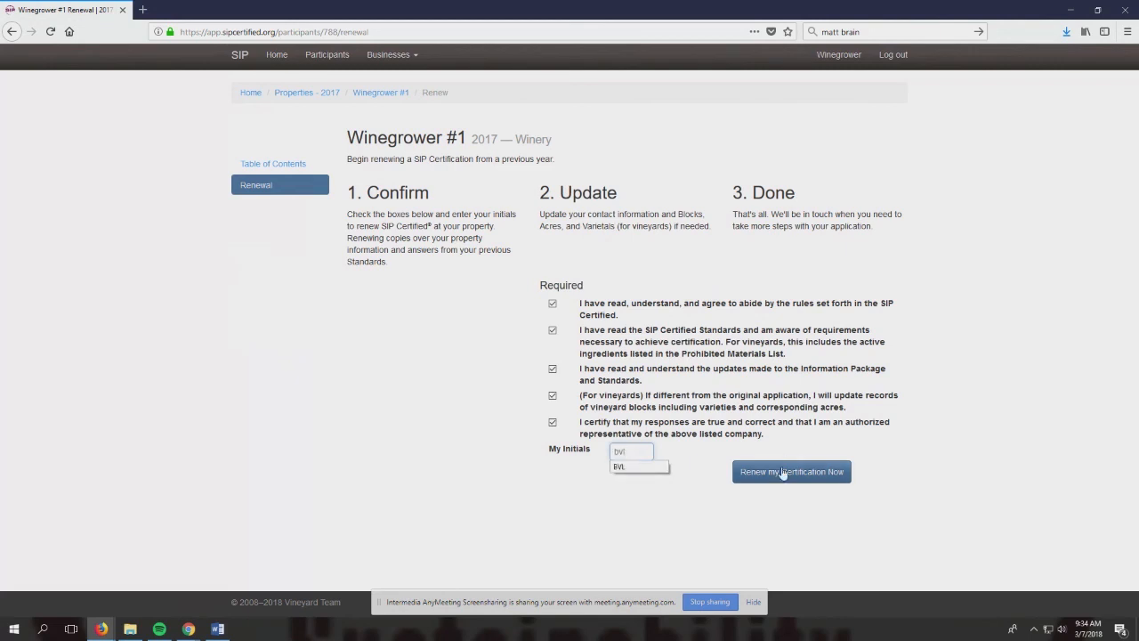
{"action": "left_click", "coordinate": [636, 540]}
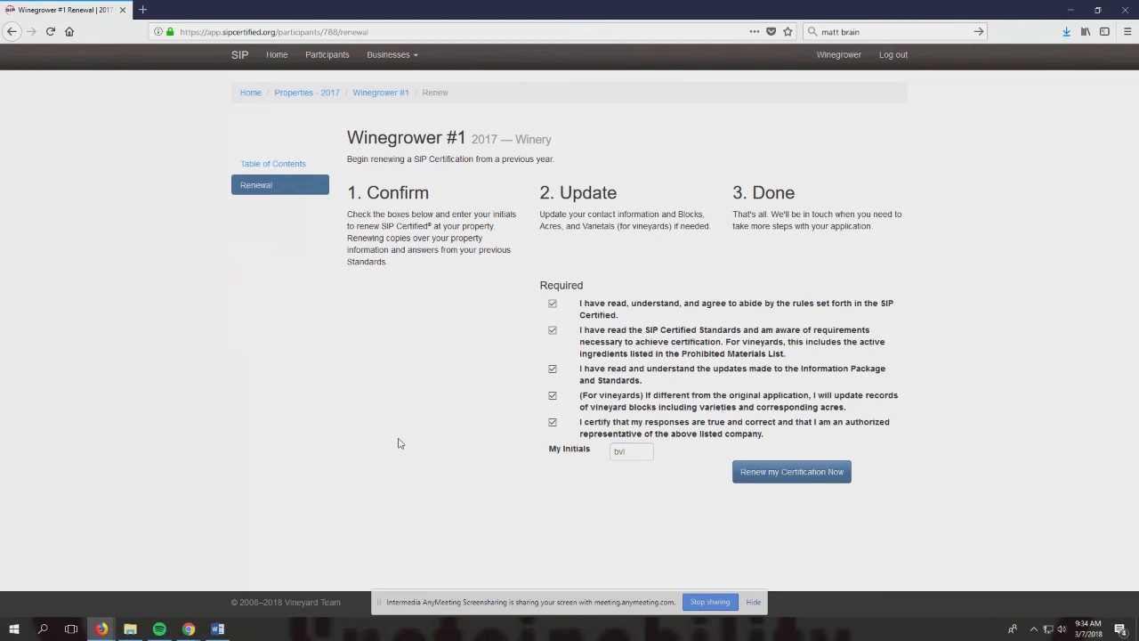